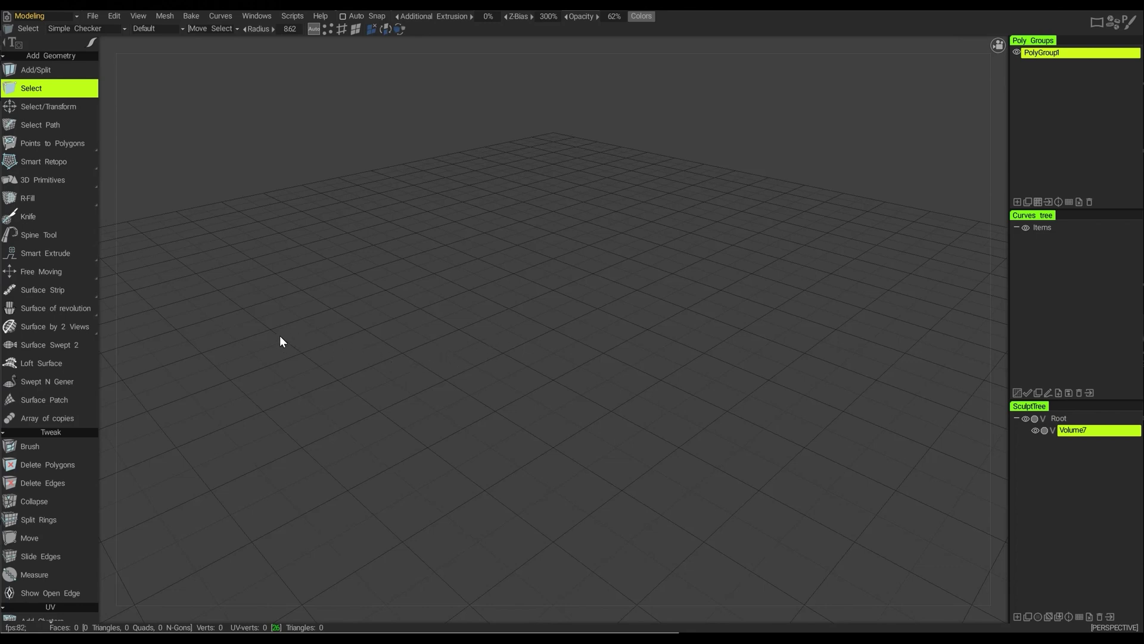
Add a cube primitive with sides of about 0.53 mm at the world origin, and return to the Select tool
mouse_move(19, 179)
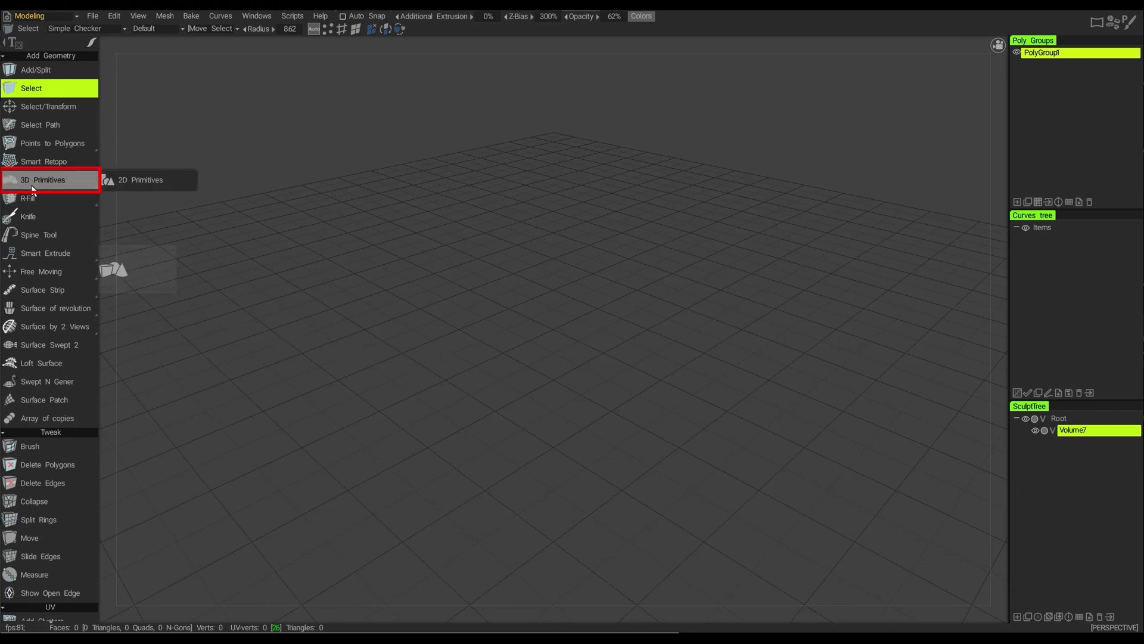
left_click(31, 185)
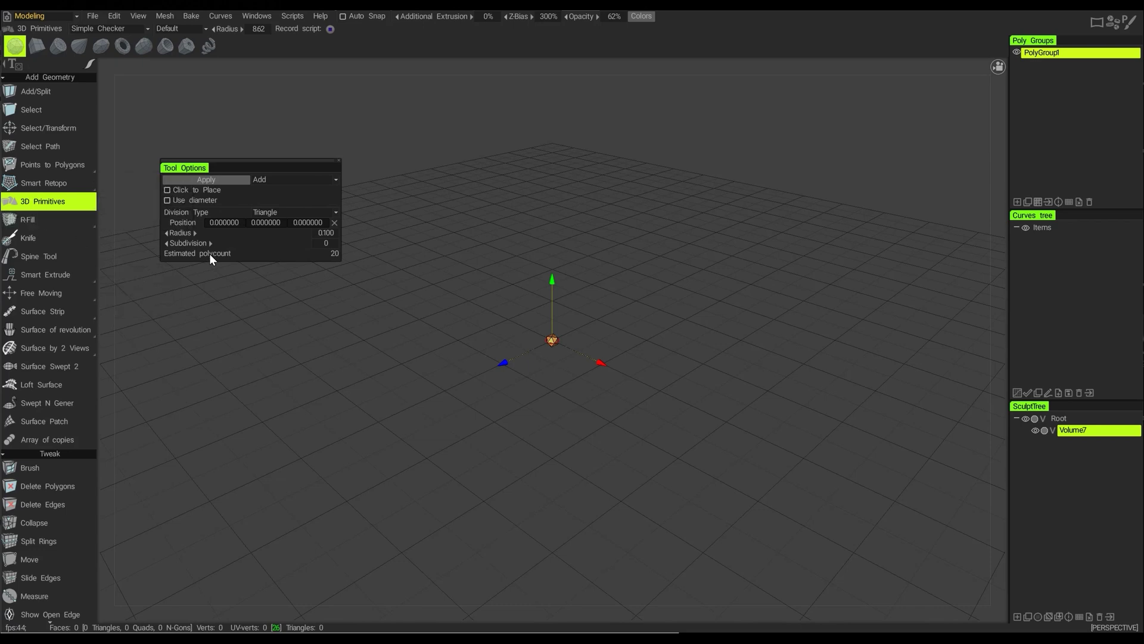
left_click_drag(217, 158, 214, 141)
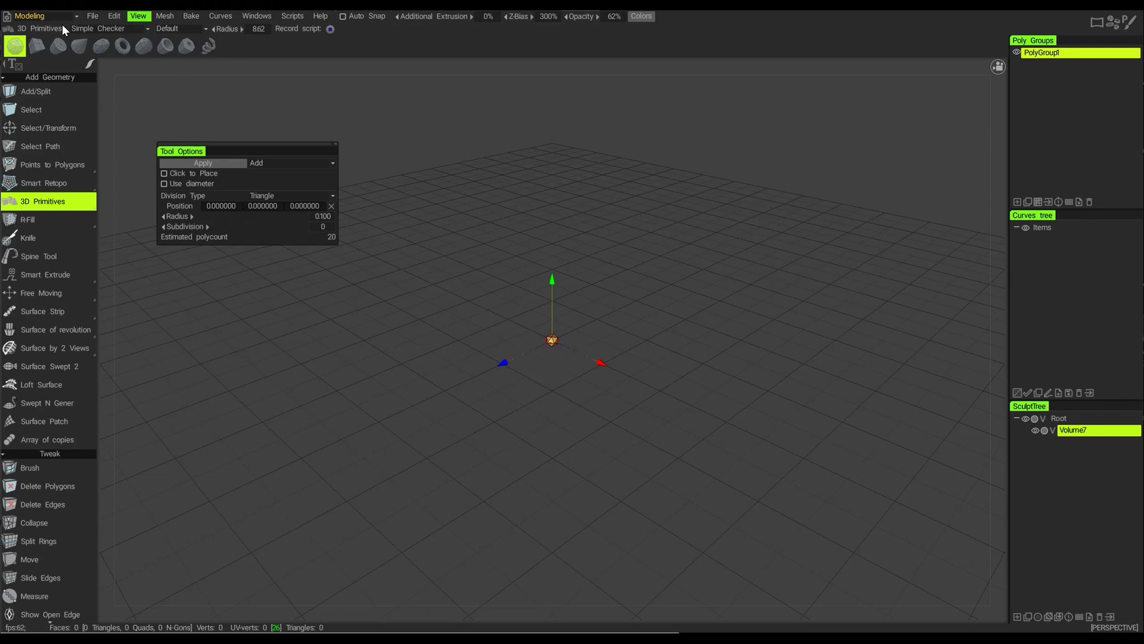
left_click(33, 47)
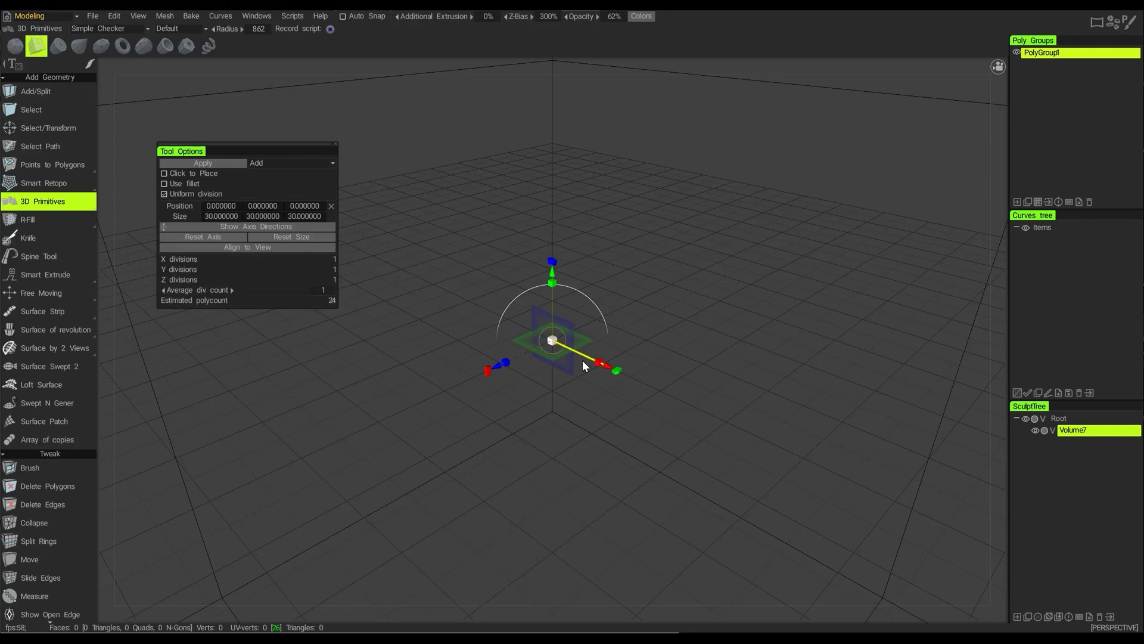
left_click_drag(552, 341, 372, 345)
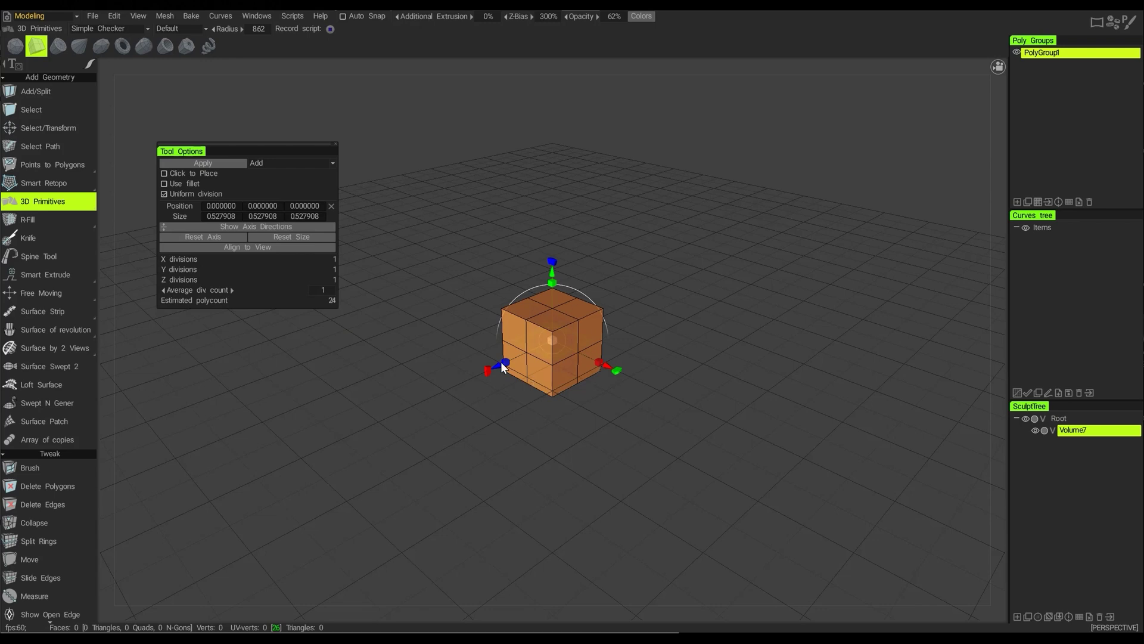
left_click(204, 164)
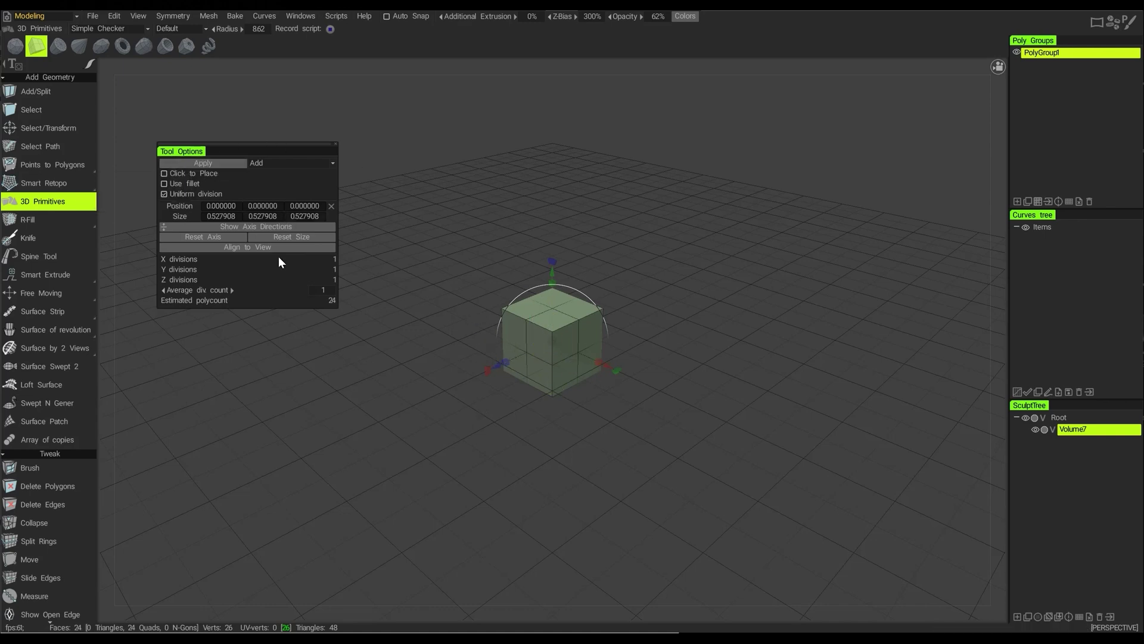
left_click_drag(613, 371, 691, 421)
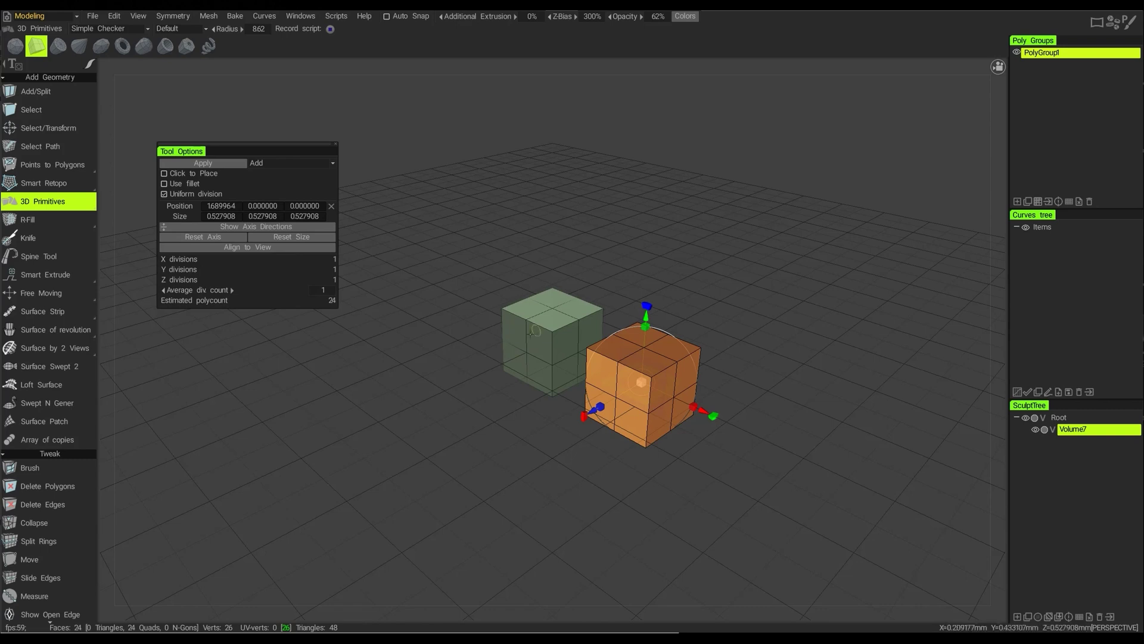
left_click(28, 111)
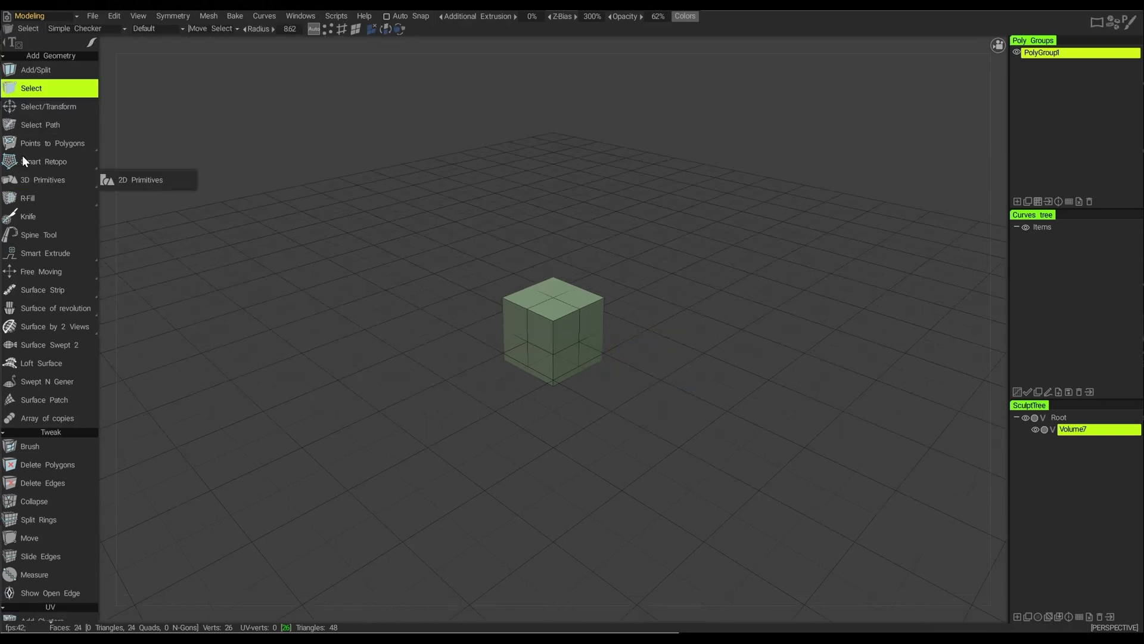
Display the coordinate axes in the viewport and frame the cube at close range
mouse_move(936, 46)
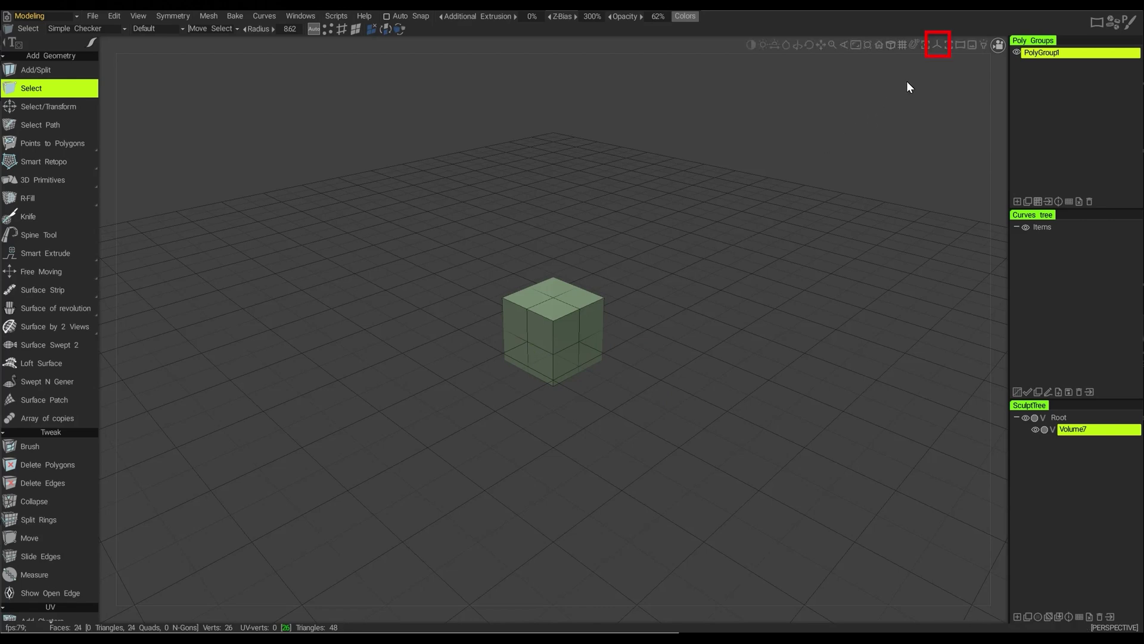
left_click(927, 46)
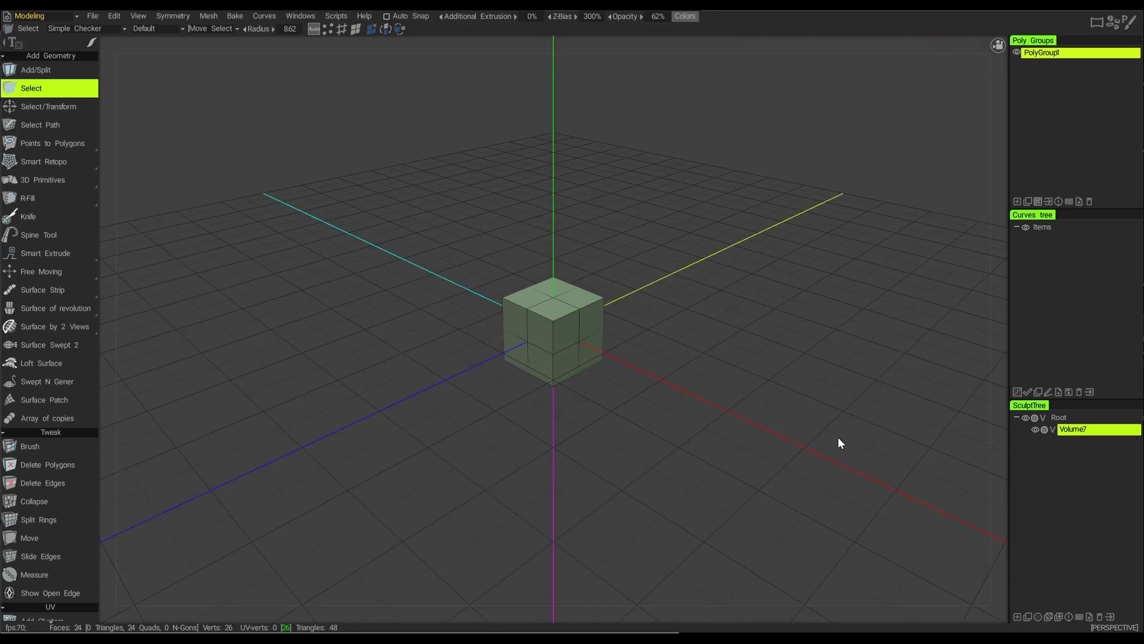
scroll(799, 392, "down", 5)
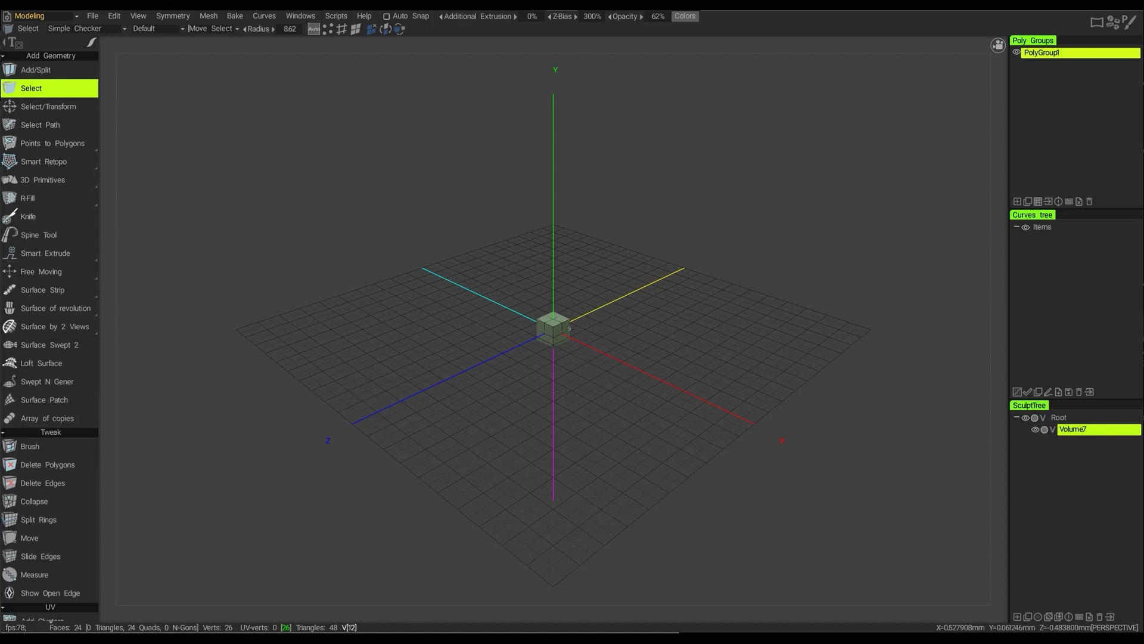
key("f")
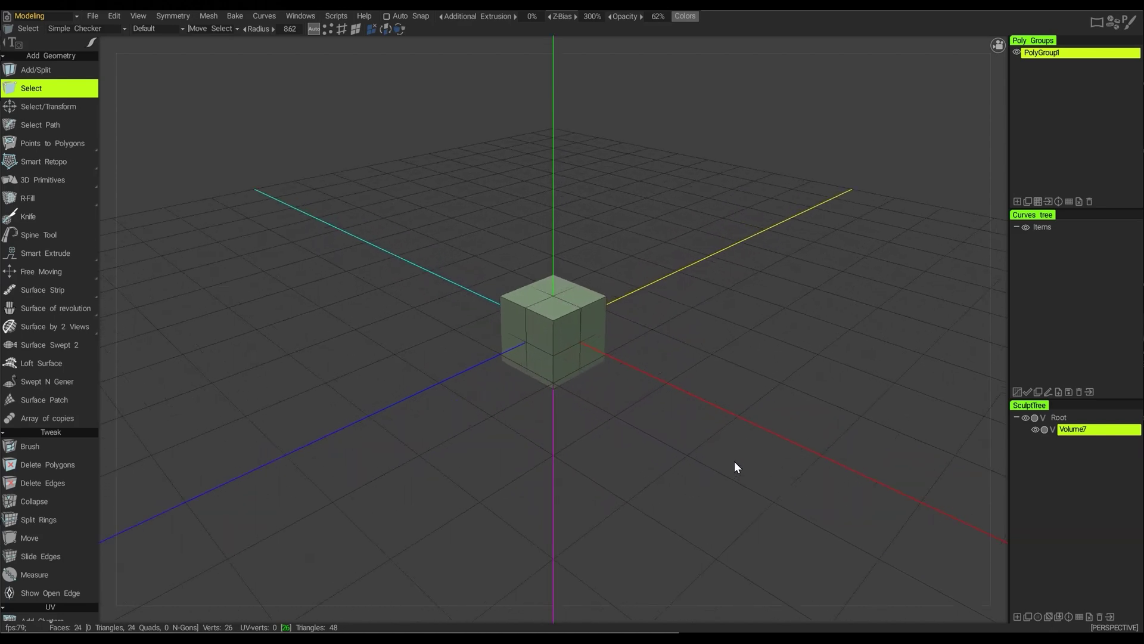
scroll(770, 488, "up", 2)
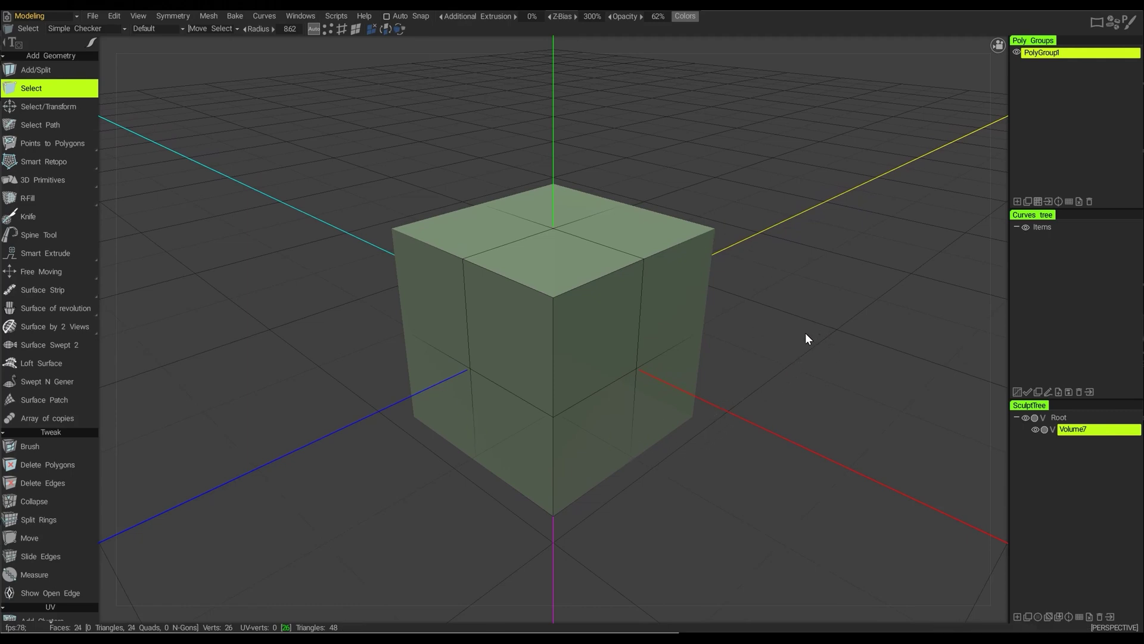
Orbit, pan and zoom around the cube to examine it from different sides
mouse_move(790, 328)
left_mouse_down()
mouse_move(928, 324)
mouse_move(710, 340)
mouse_move(810, 329)
left_mouse_up()
middle_click_drag(806, 341, 803, 378)
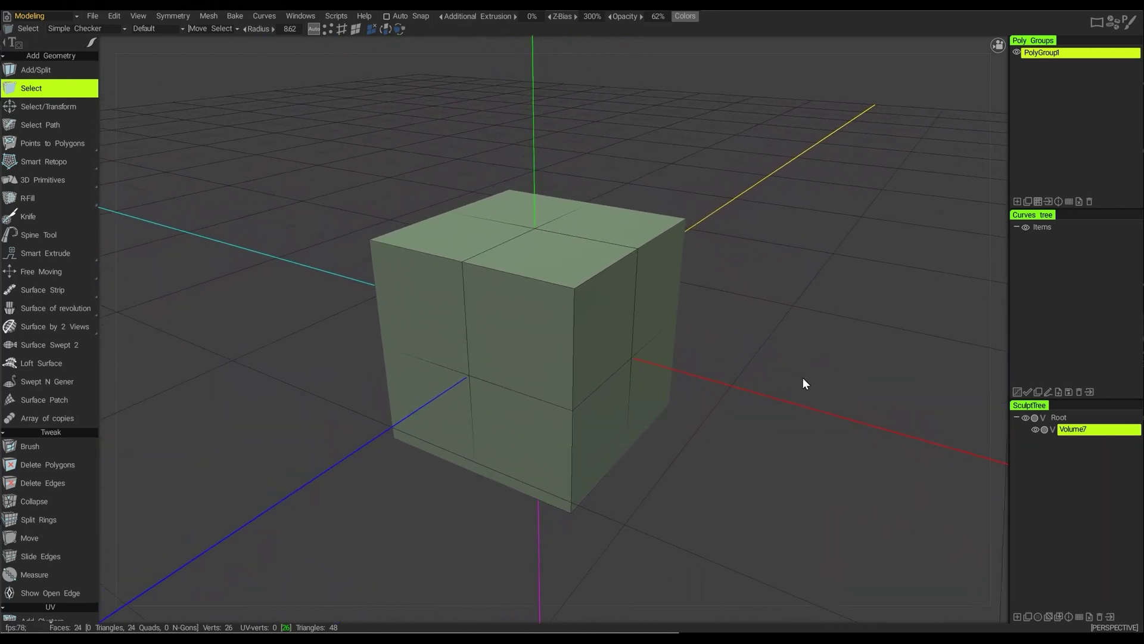
right_click_drag(845, 396, 817, 406)
left_click_drag(799, 382, 802, 320)
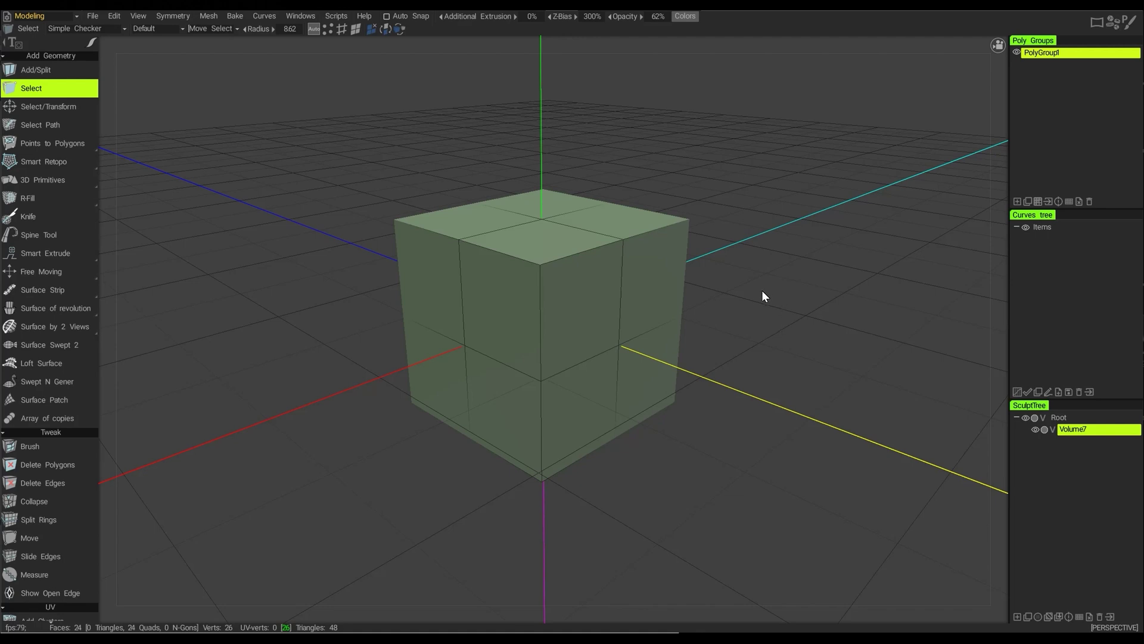
Switch the viewport to orthographic projection and snap the camera to the cube's back and front views
mouse_move(923, 88)
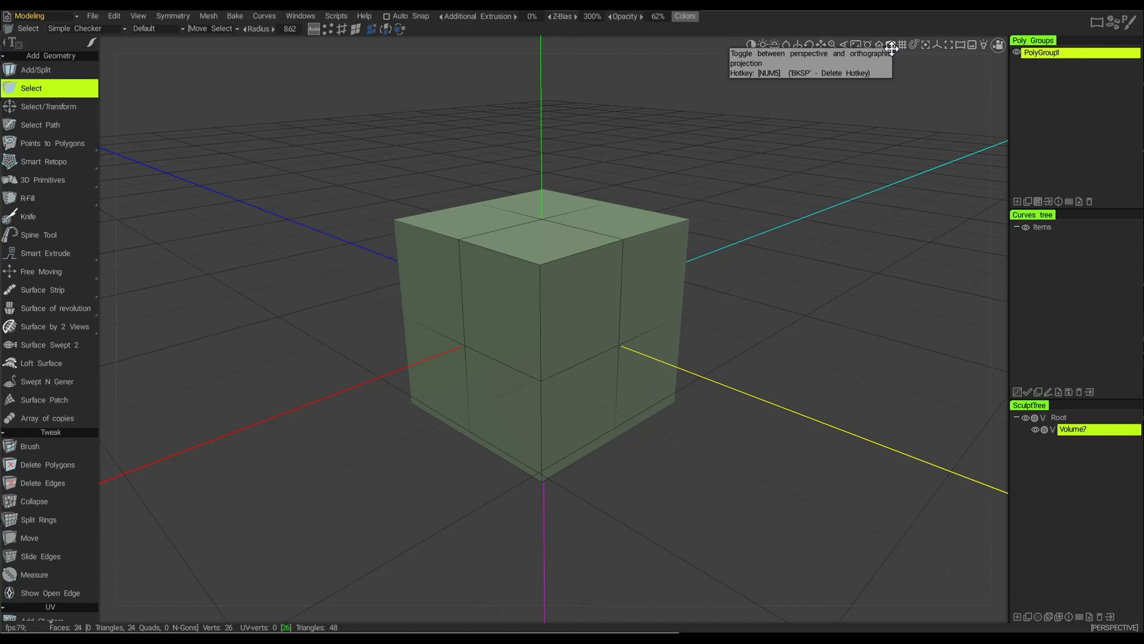
left_click(891, 50)
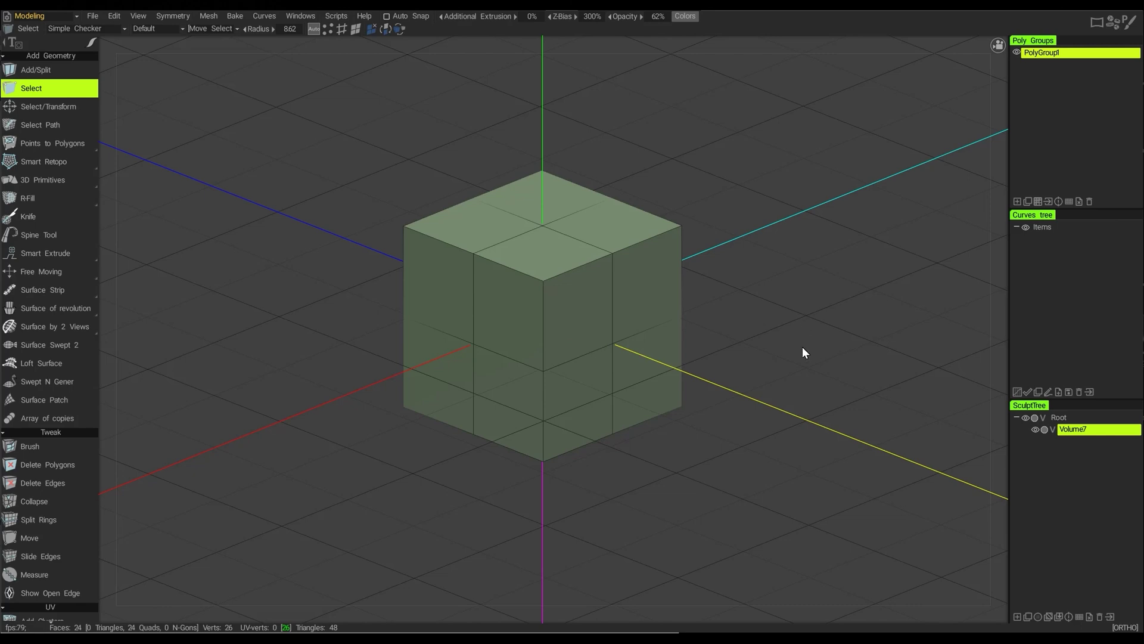
left_click_drag(767, 335, 695, 308)
mouse_move(991, 89)
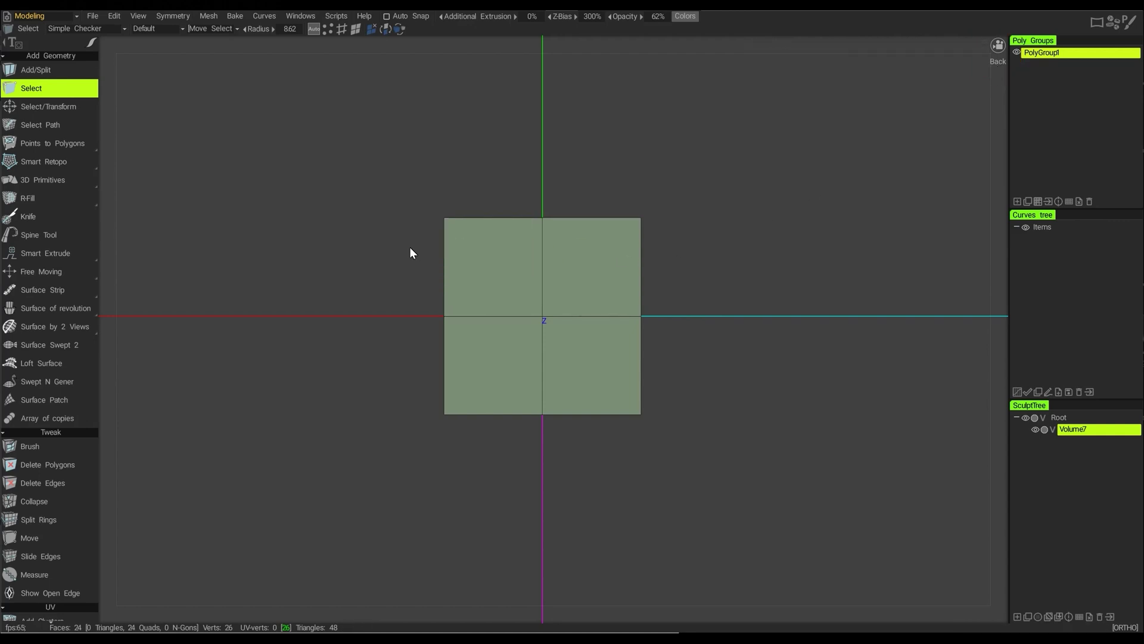
middle_click_drag(309, 219, 581, 233)
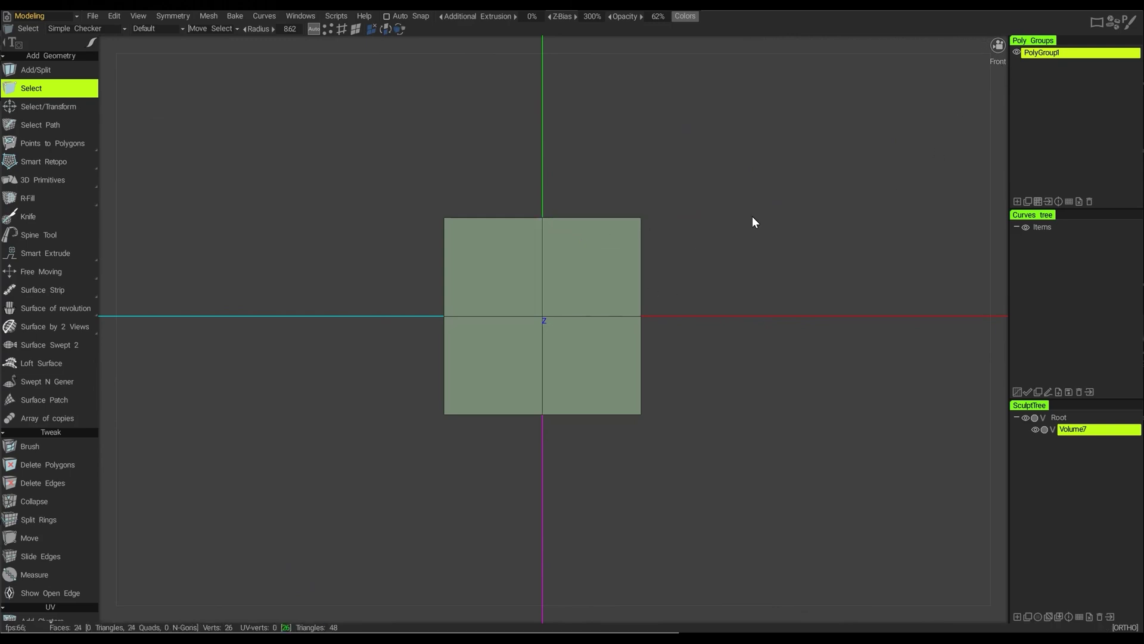
mouse_move(756, 236)
left_mouse_down()
mouse_move(706, 244)
mouse_move(720, 252)
mouse_move(692, 294)
mouse_move(785, 262)
mouse_move(710, 257)
mouse_move(714, 276)
mouse_move(695, 268)
mouse_move(747, 256)
left_mouse_up()
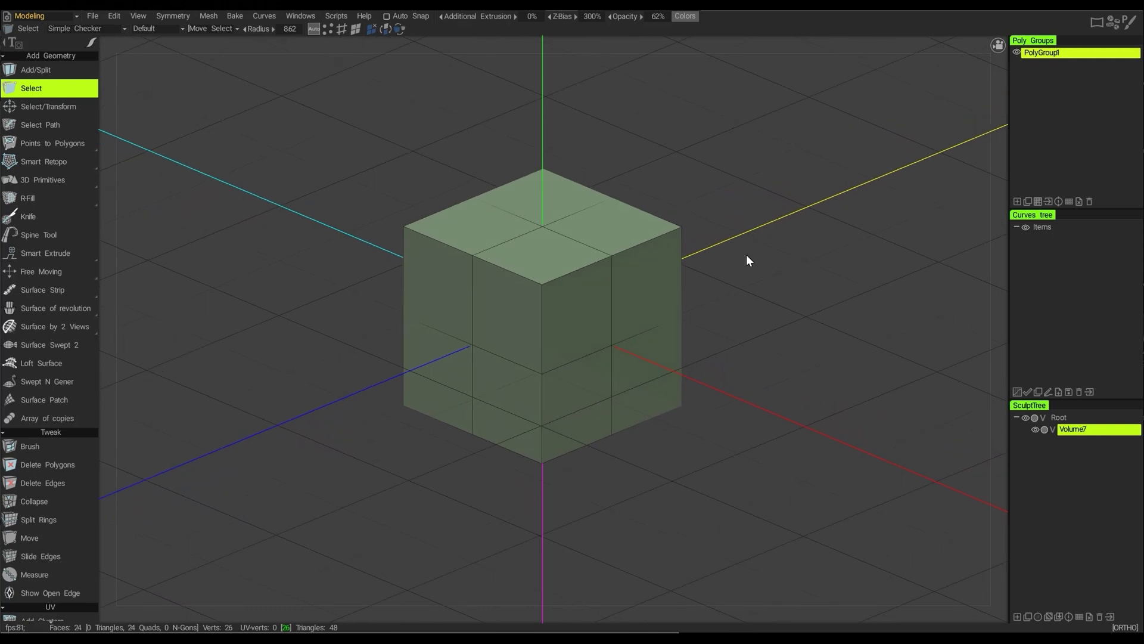
Detach the camera options list as a floating list beside the cube, and switch to the Front view
left_click(999, 49)
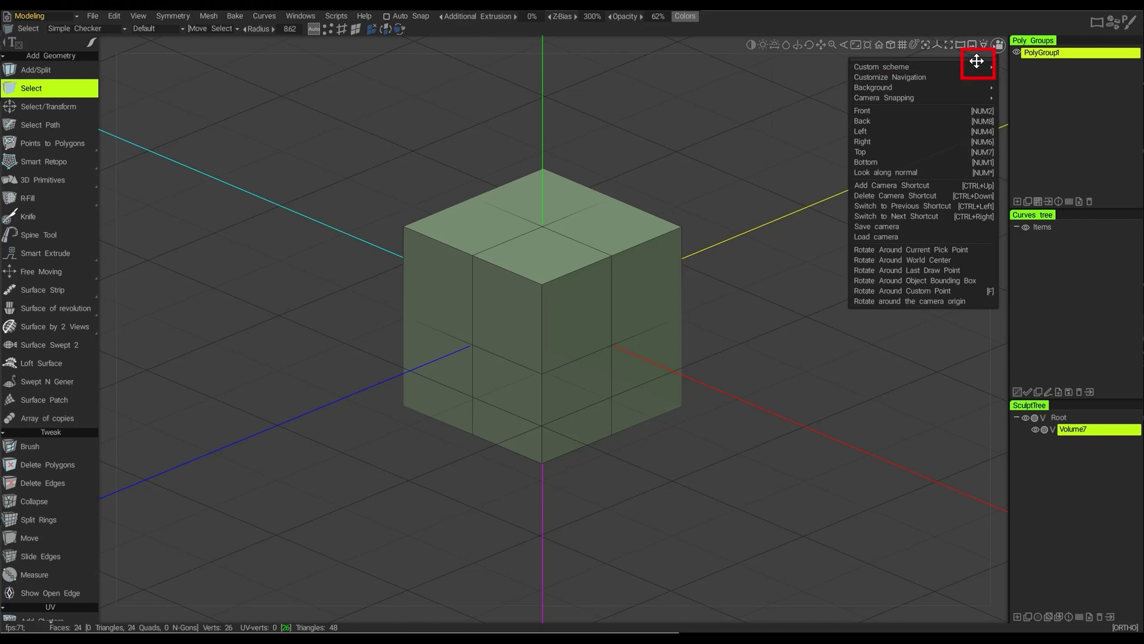
left_click_drag(976, 61, 850, 178)
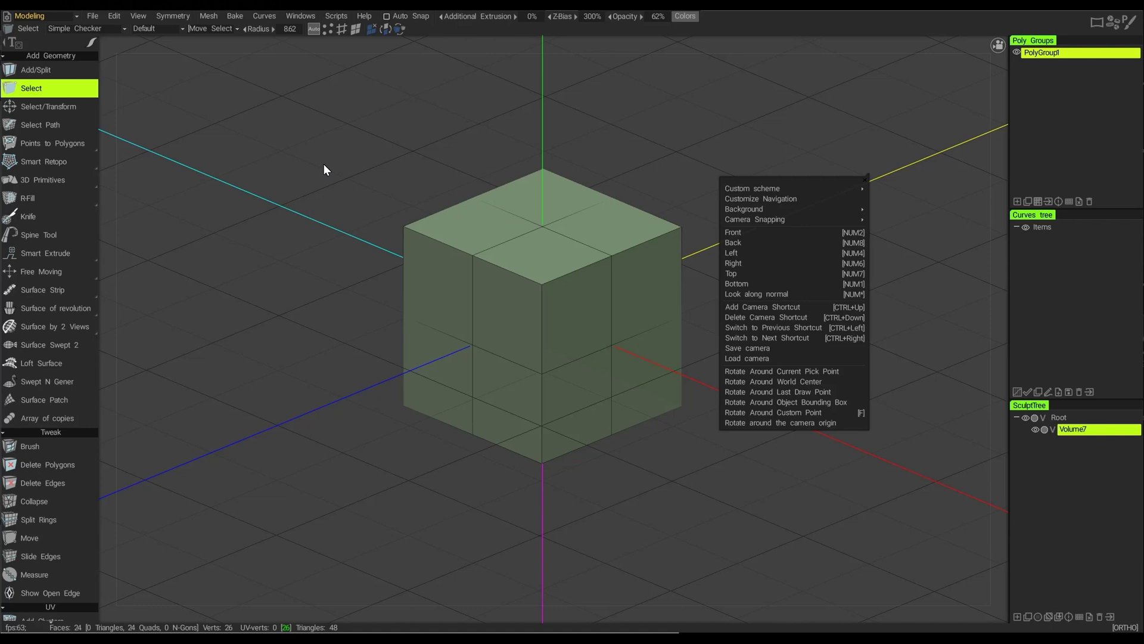
key("KP_2")
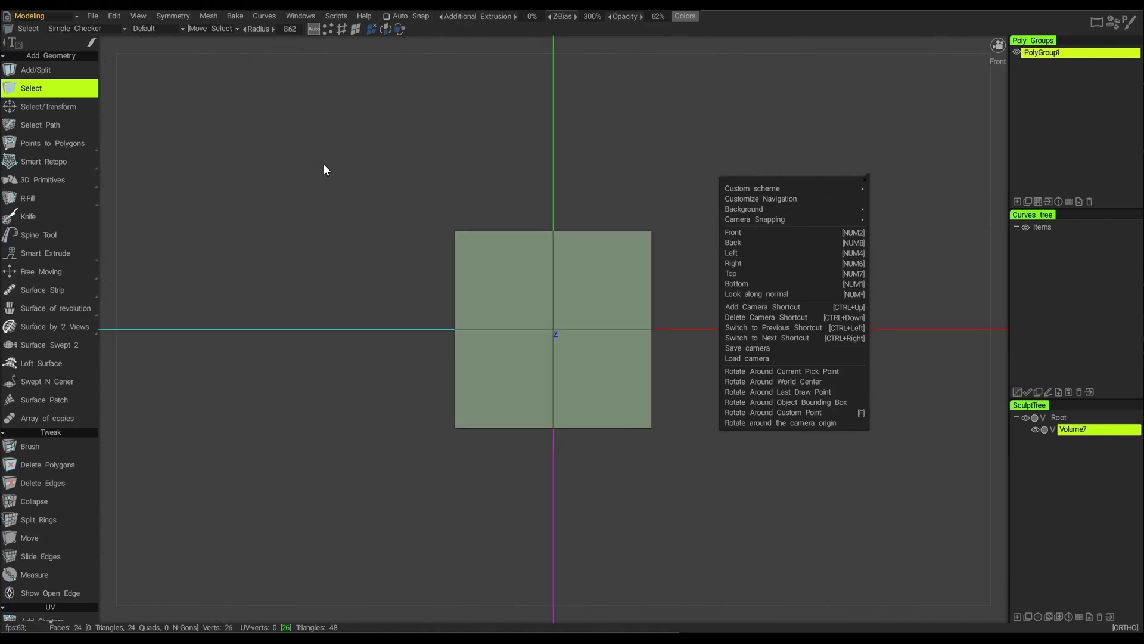
mouse_move(993, 75)
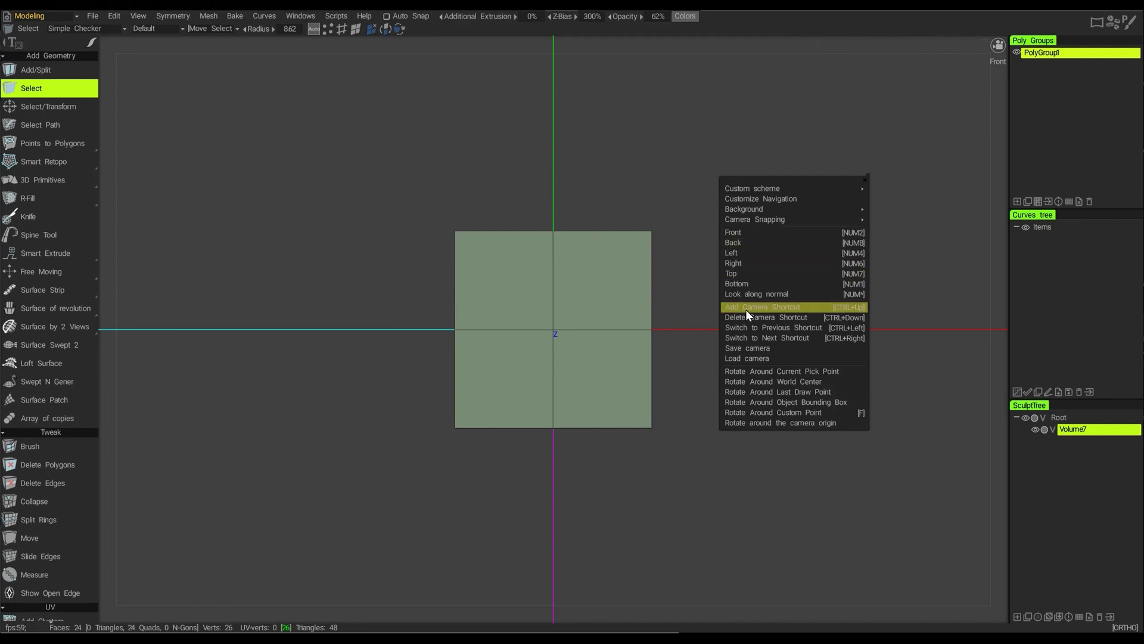
Add a camera shortcut for an angled orthographic view of the cube
left_click_drag(648, 178, 595, 191)
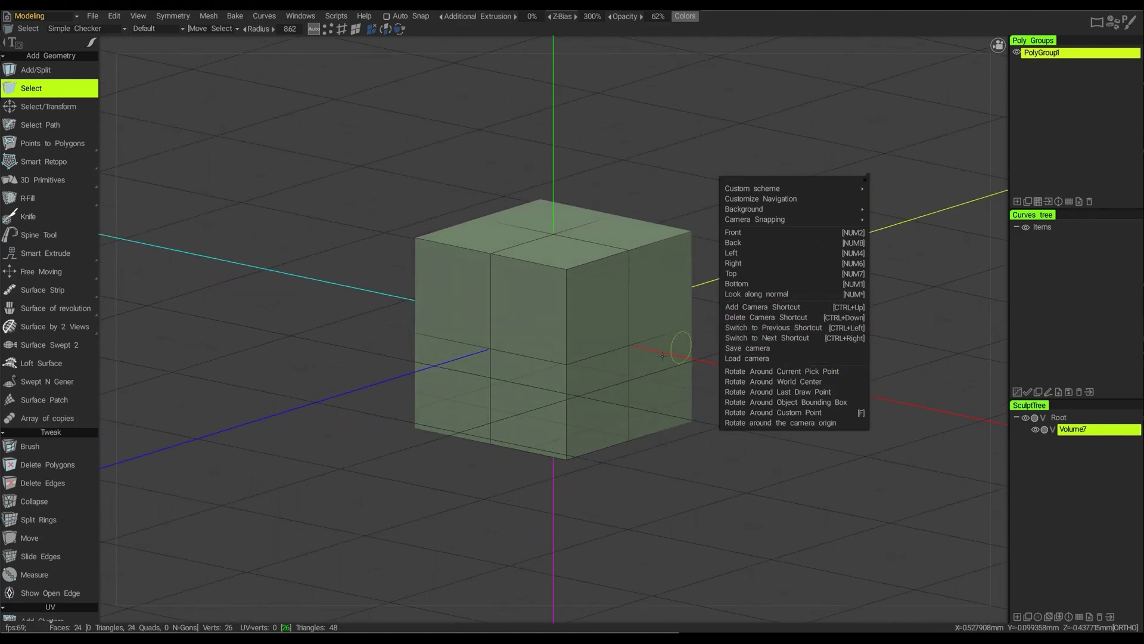
mouse_move(340, 359)
left_mouse_down()
mouse_move(281, 378)
mouse_move(323, 361)
mouse_move(318, 348)
mouse_move(333, 353)
mouse_move(317, 352)
mouse_move(325, 361)
left_mouse_up()
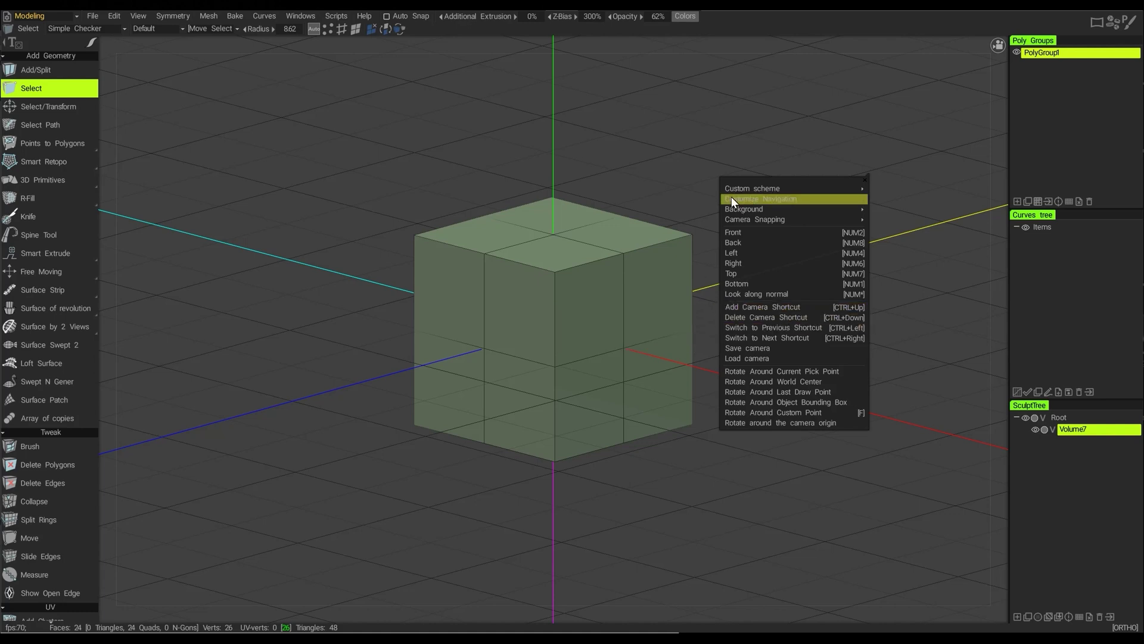
key("ctrl")
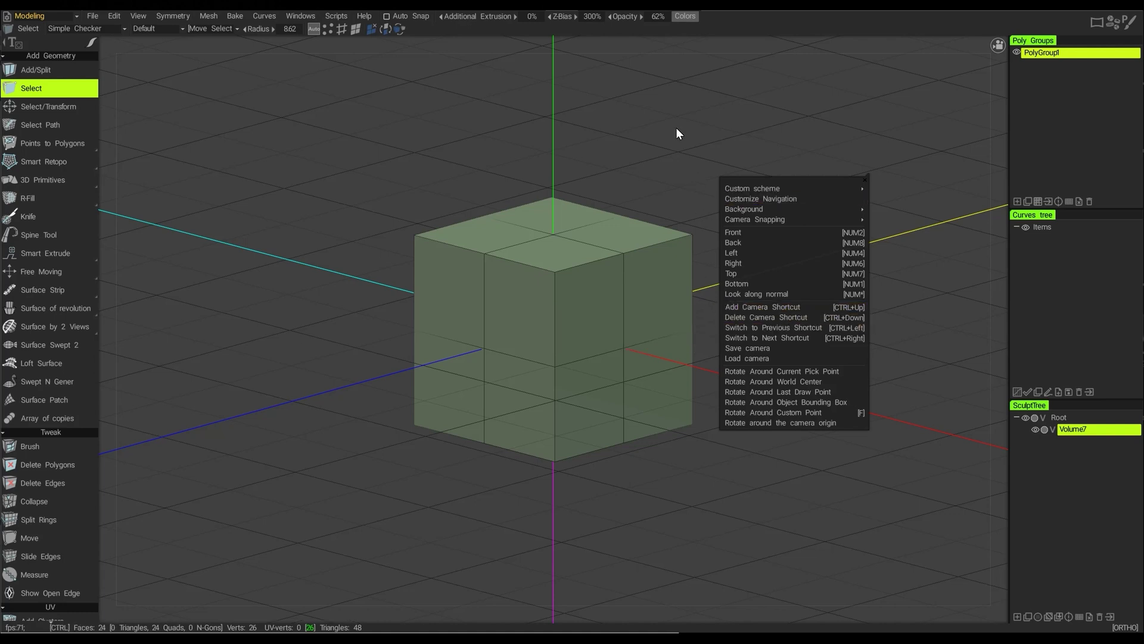
key("ctrl+Up")
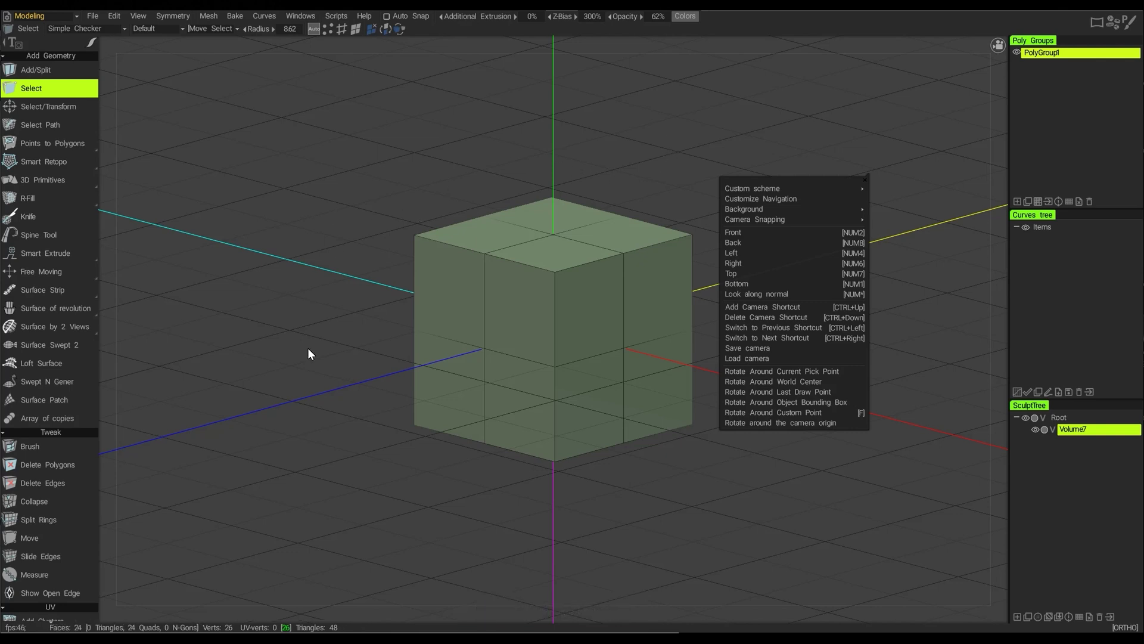
Look at the cube from above, switch to the previous camera shortcut, and view the cube from a low angle
left_click_drag(305, 332, 274, 480)
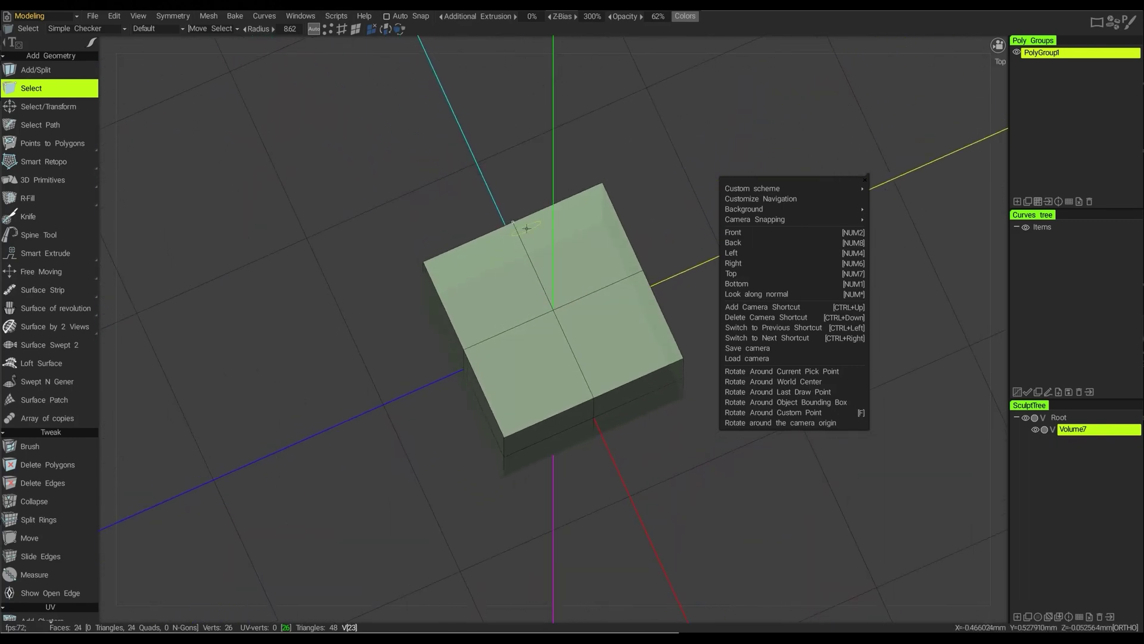
left_click(790, 327)
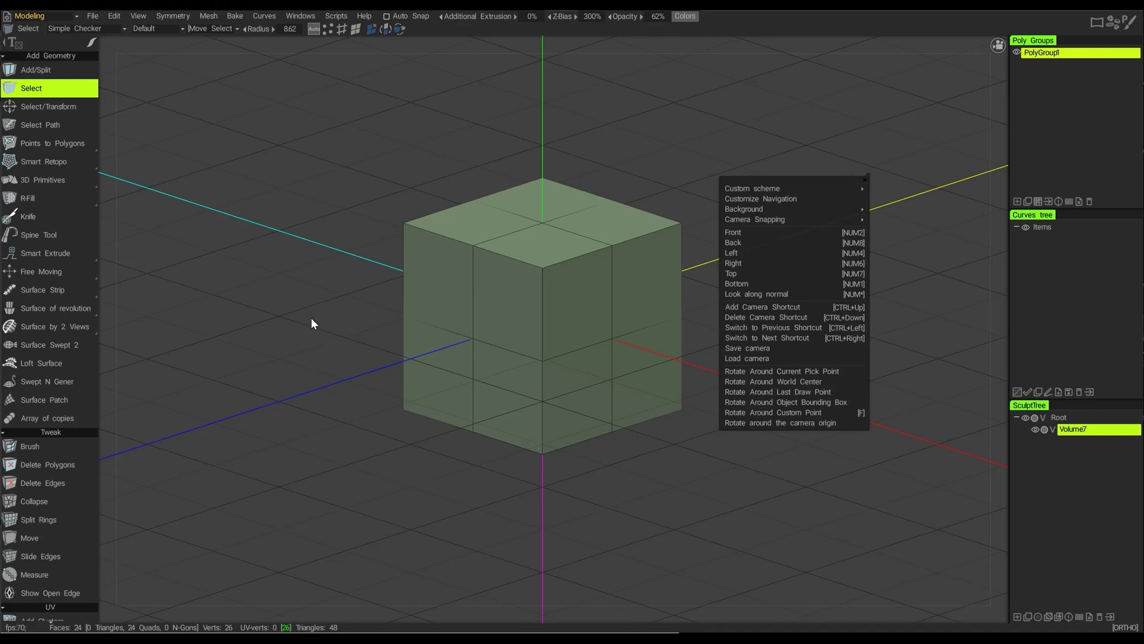
left_click_drag(355, 442, 341, 410)
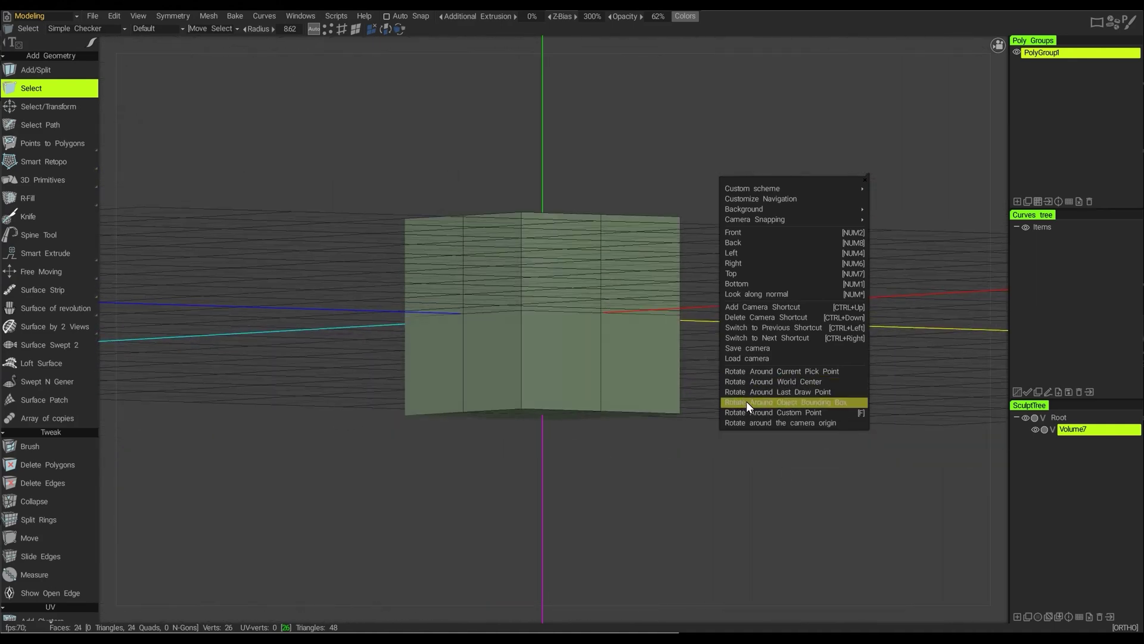
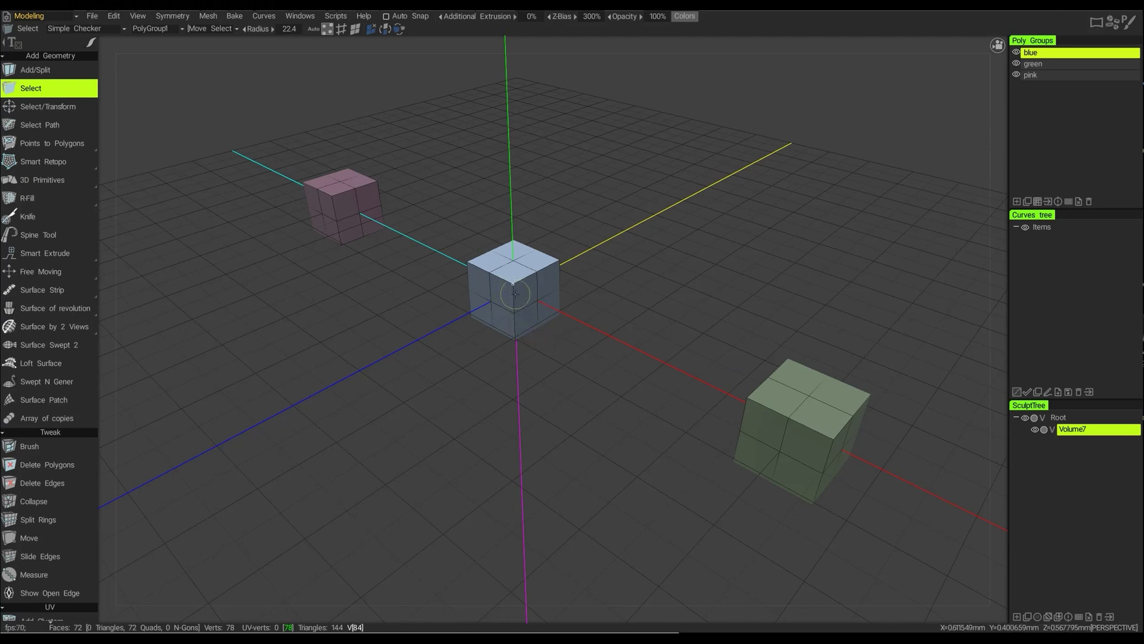
Set the camera to rotate around the world center in the scene with the blue, green and pink cubes
mouse_move(965, 74)
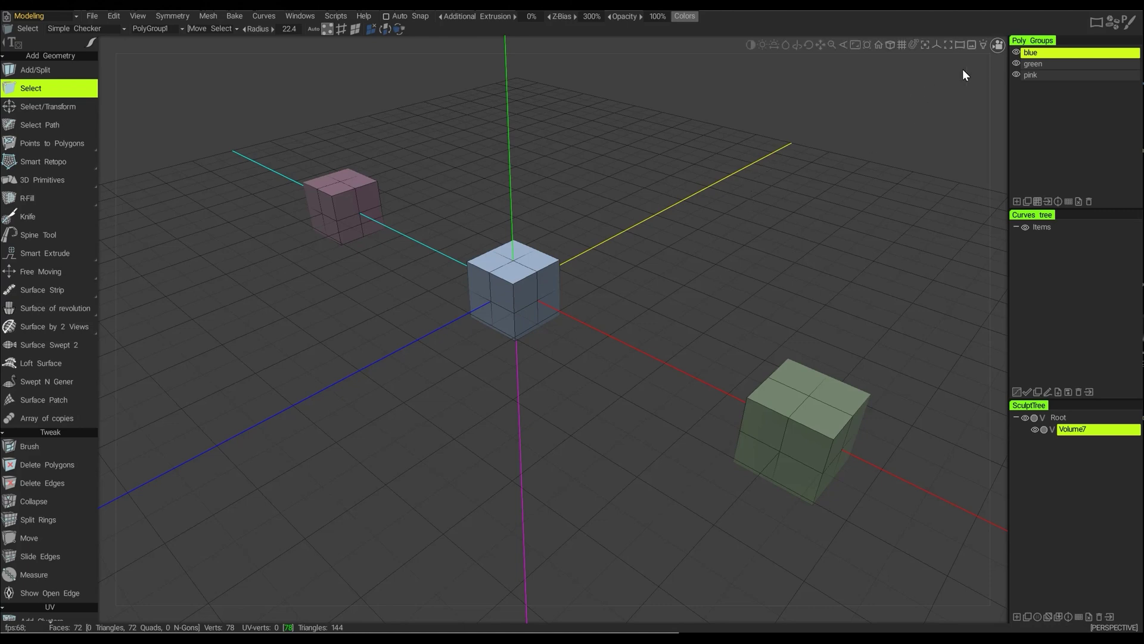
left_click(998, 48)
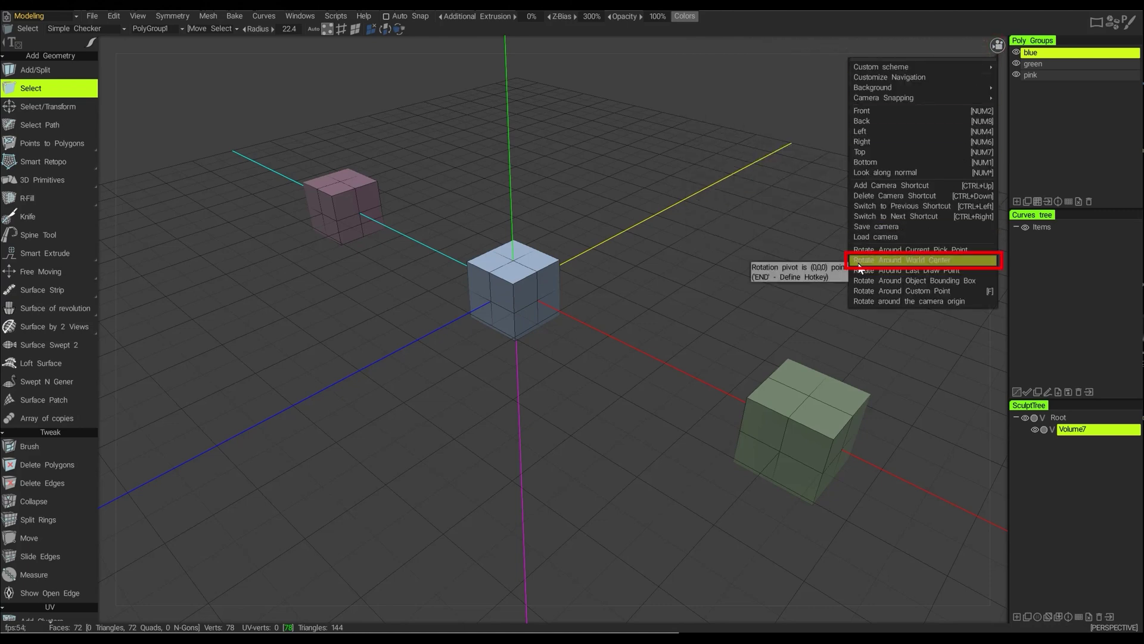
left_click(889, 262)
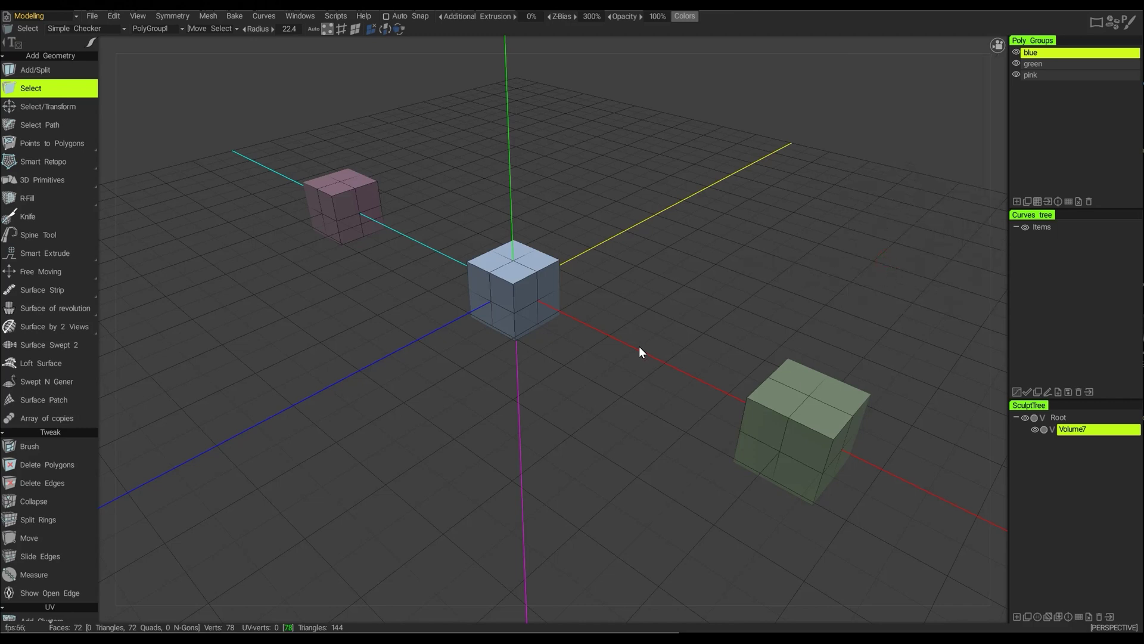
Hide the blue, green and pink cubes, and orbit the empty scene around the world center
left_click(1016, 52)
left_click(1015, 64)
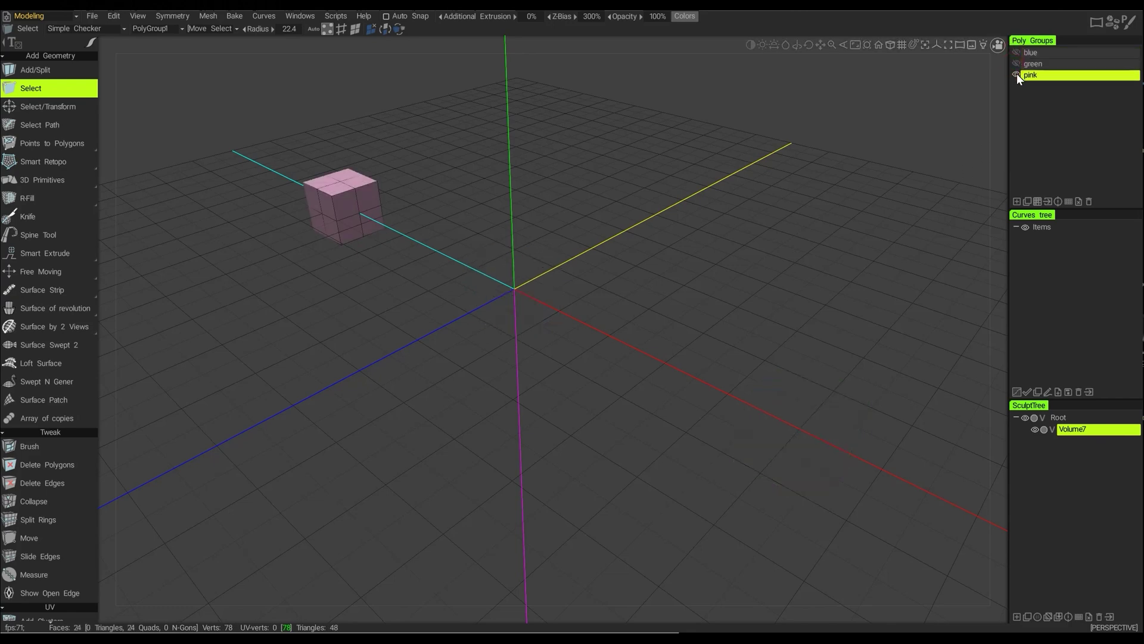
left_click(1017, 74)
right_click_drag(541, 281, 721, 339, "alt")
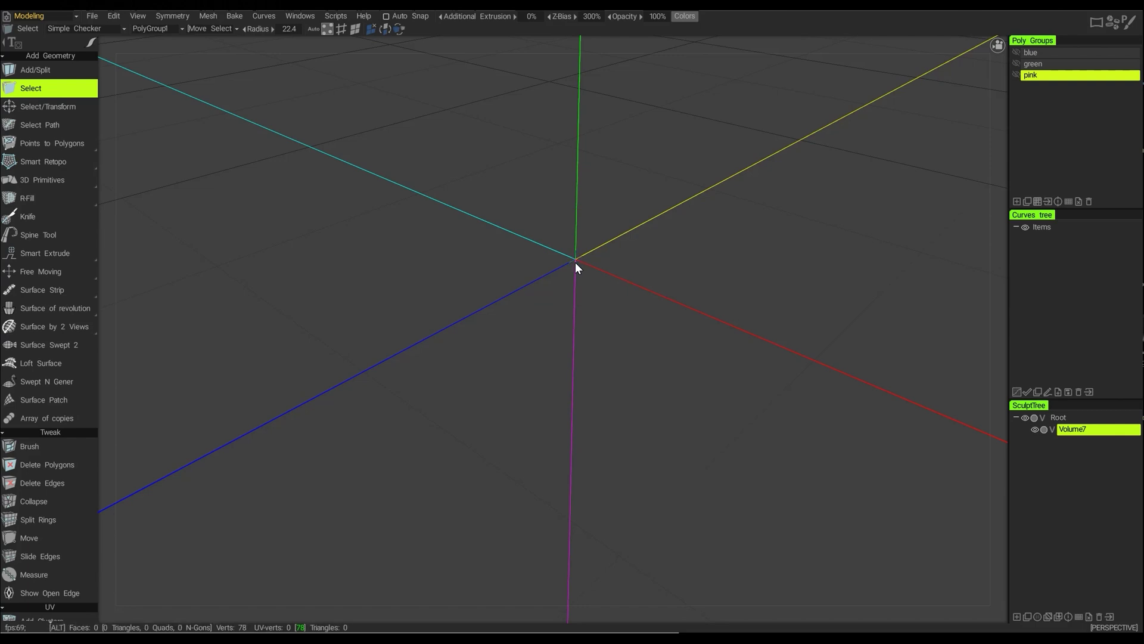
left_click_drag(634, 275, 610, 285, "alt")
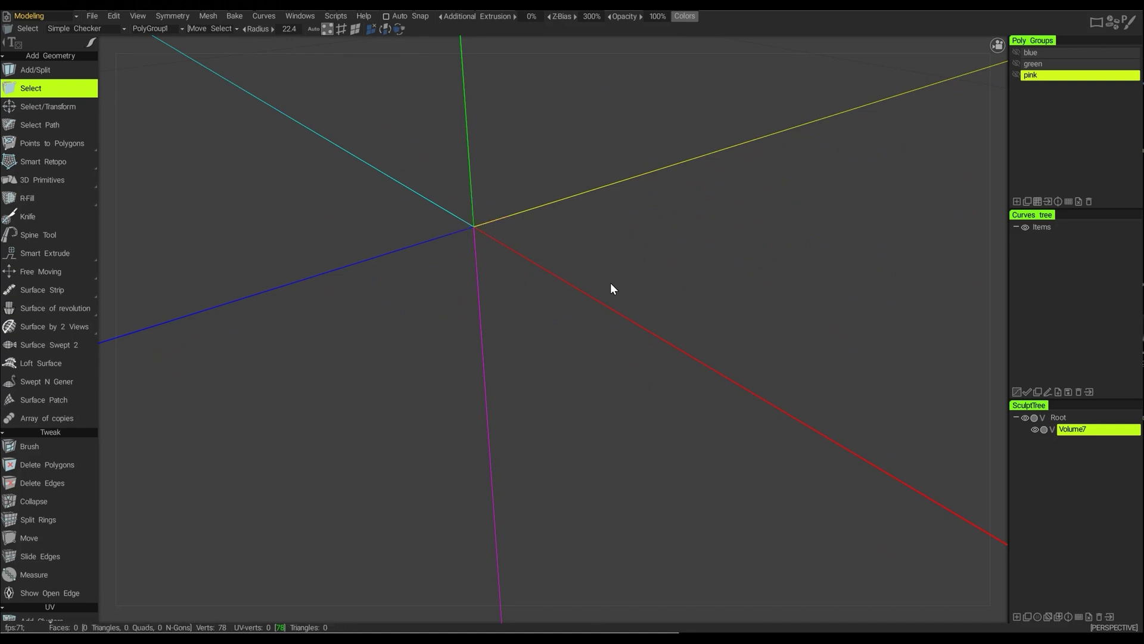
key("alt")
Set the camera to rotate around the current pick point, and show the blue, green and pink cubes again
left_click(998, 45)
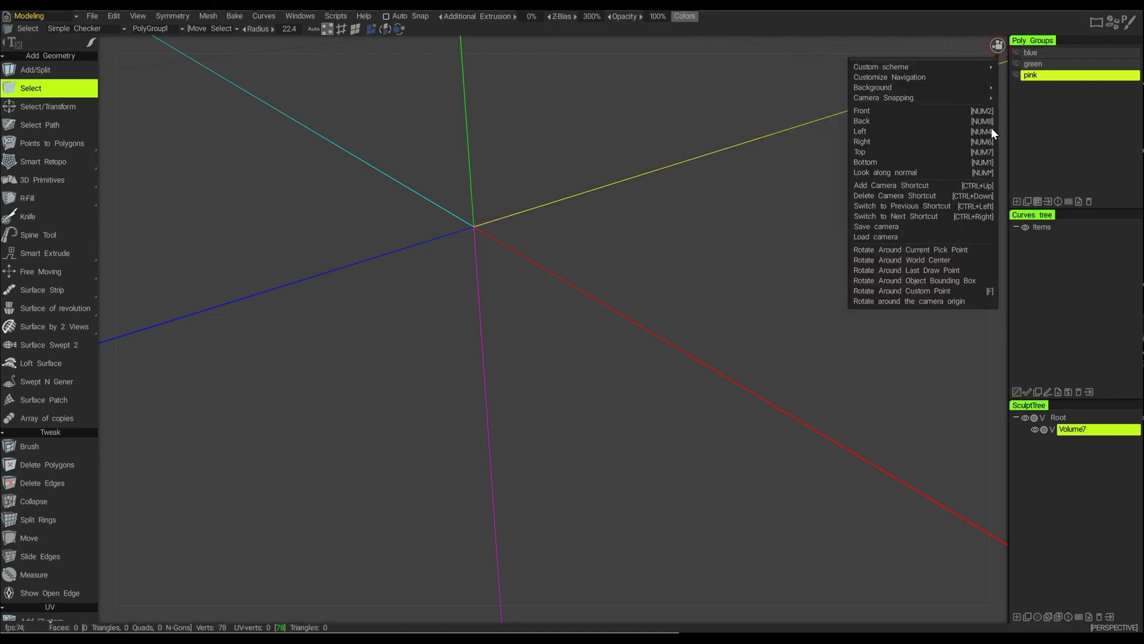
left_click(899, 249)
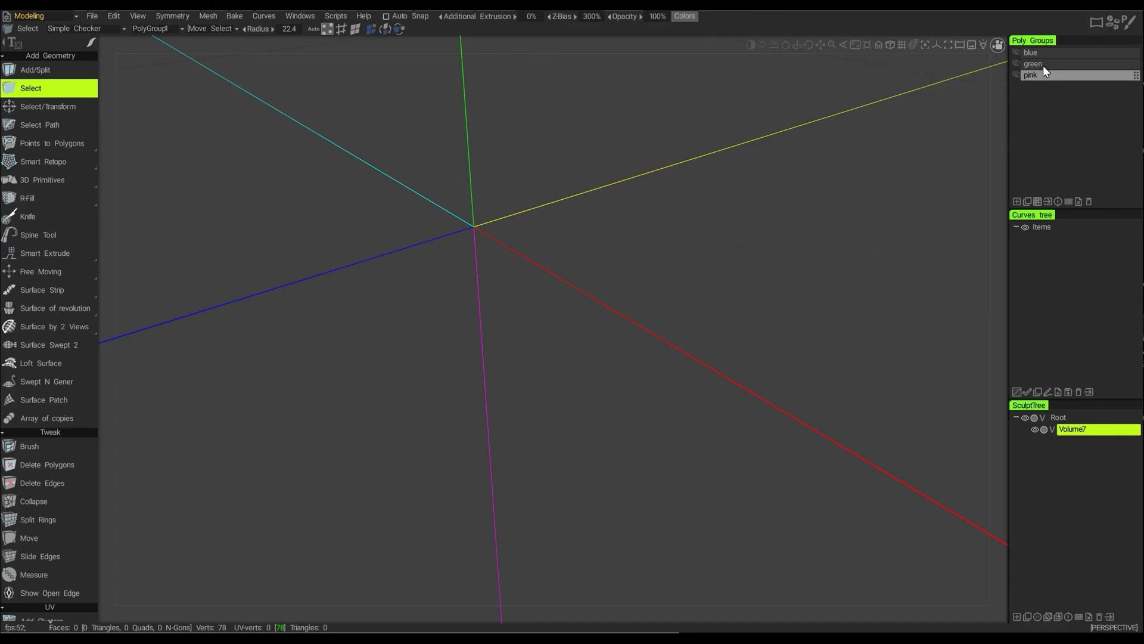
left_click(1016, 52)
left_click(1015, 63)
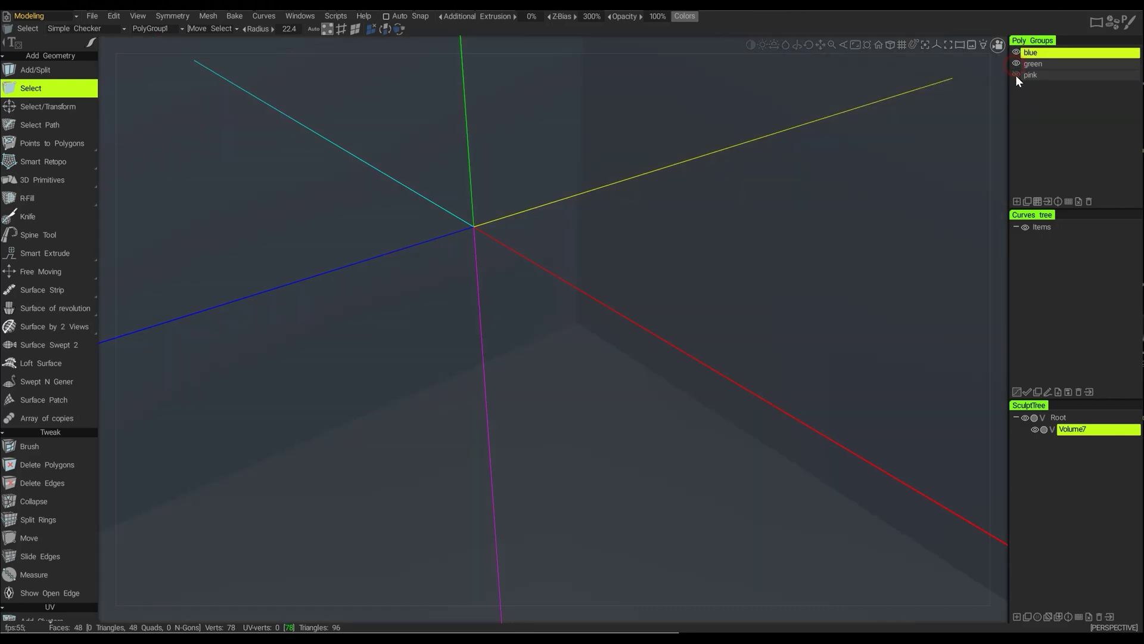
left_click(1015, 75)
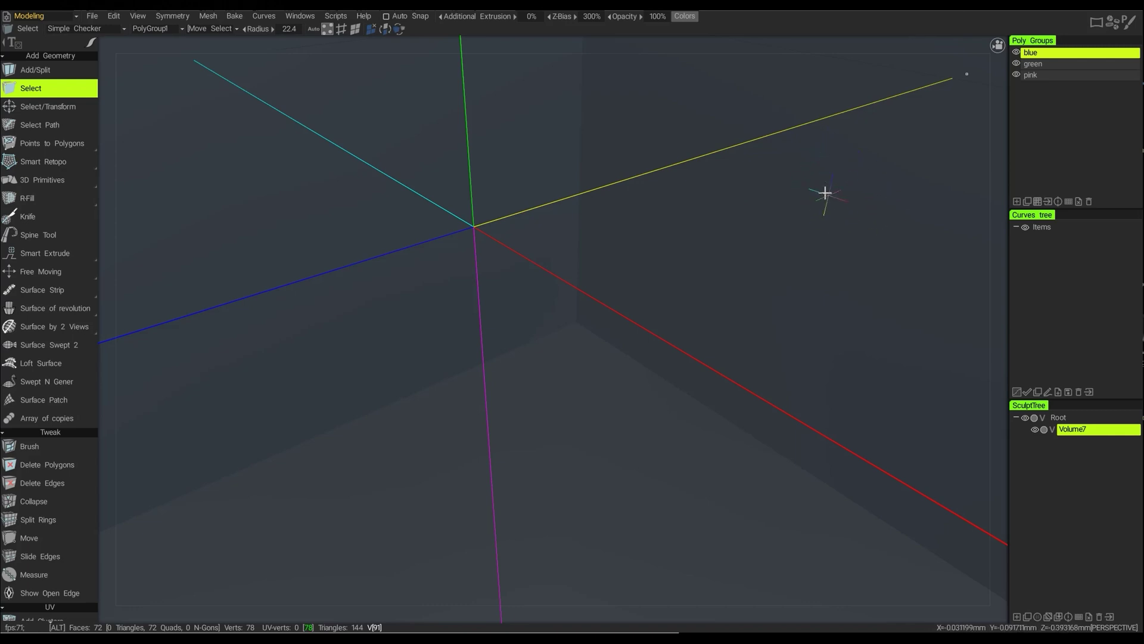
Examine rotation and zooming around different pick points on the blue cube, including its front corner and upper edge midpoint
scroll(772, 189, "down", 3)
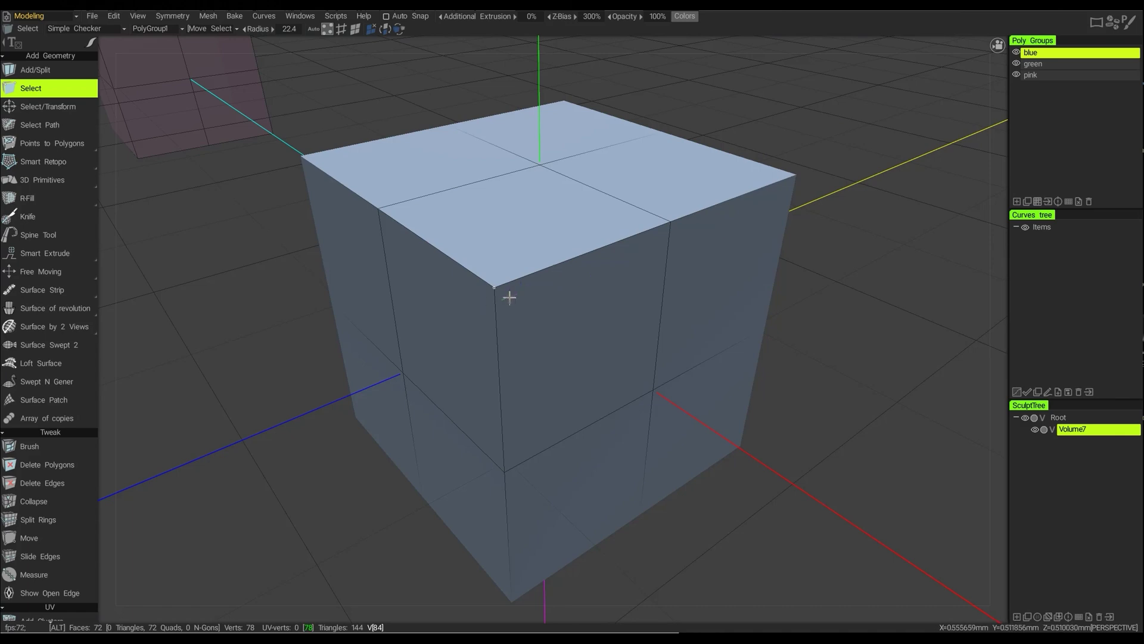
scroll(516, 298, "up", 5)
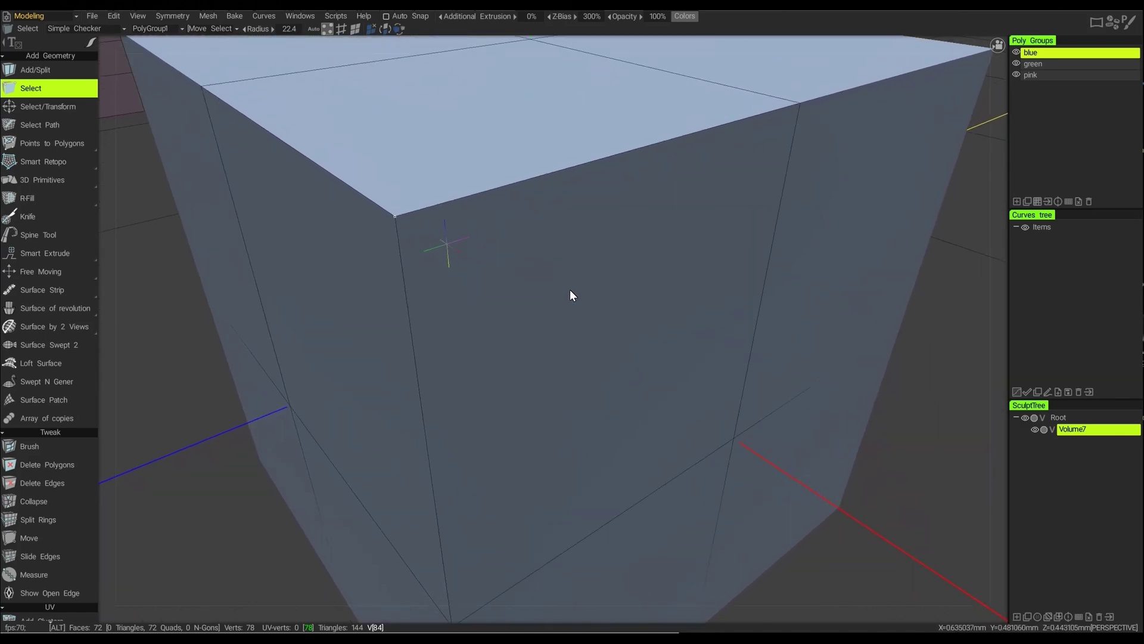
scroll(570, 294, "down", 1)
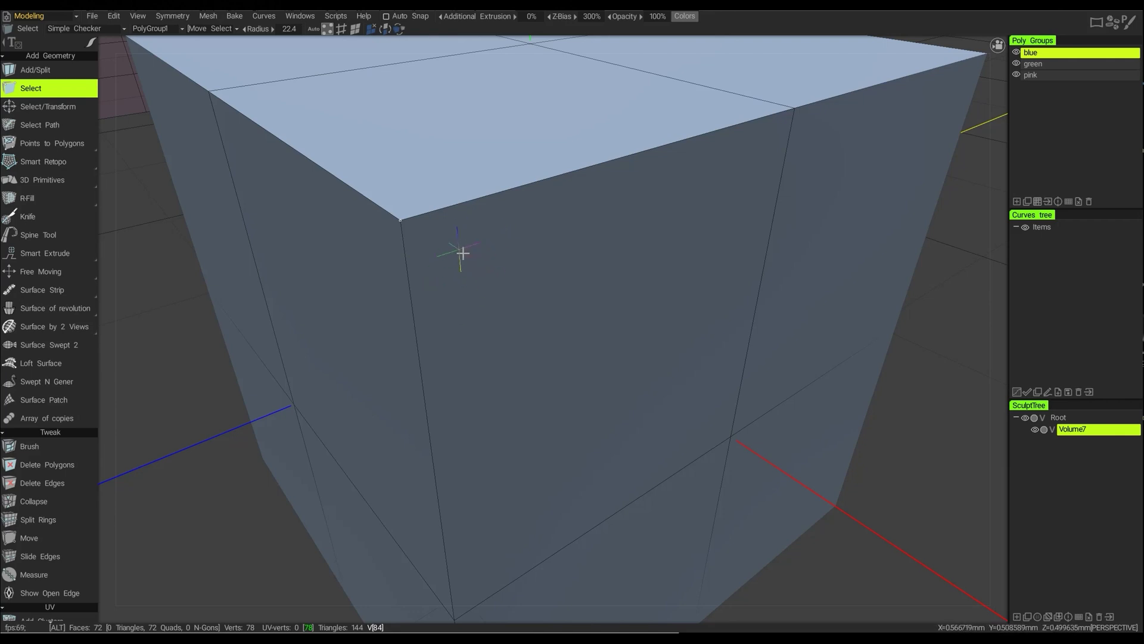
left_click_drag(474, 238, 450, 212, "alt")
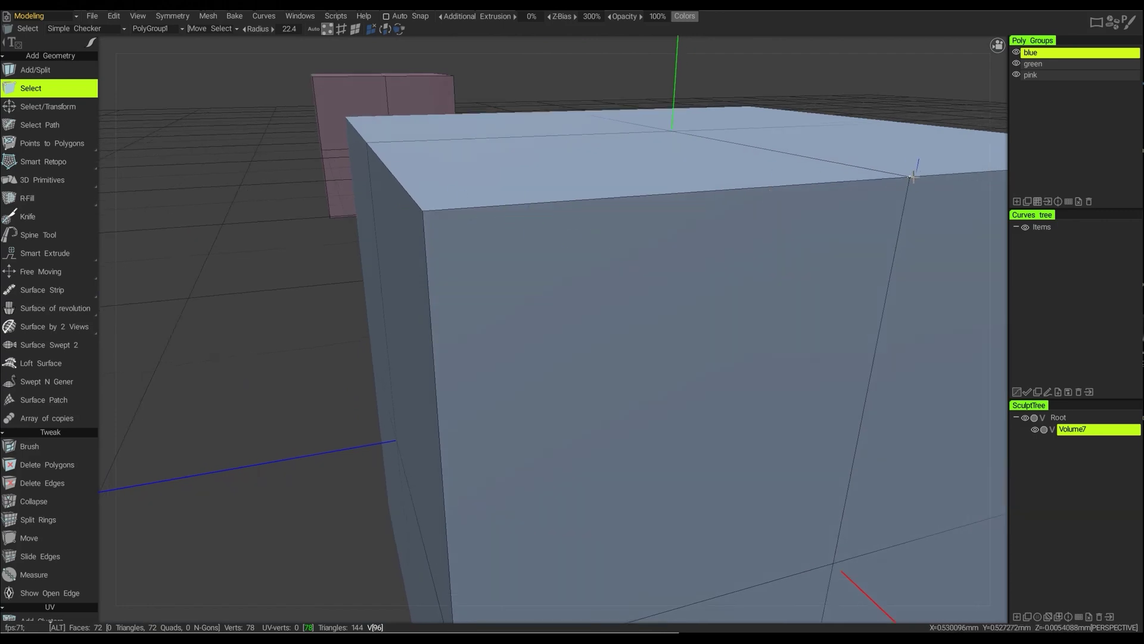
left_click_drag(910, 179, 937, 188, "alt")
scroll(936, 188, "down", 5)
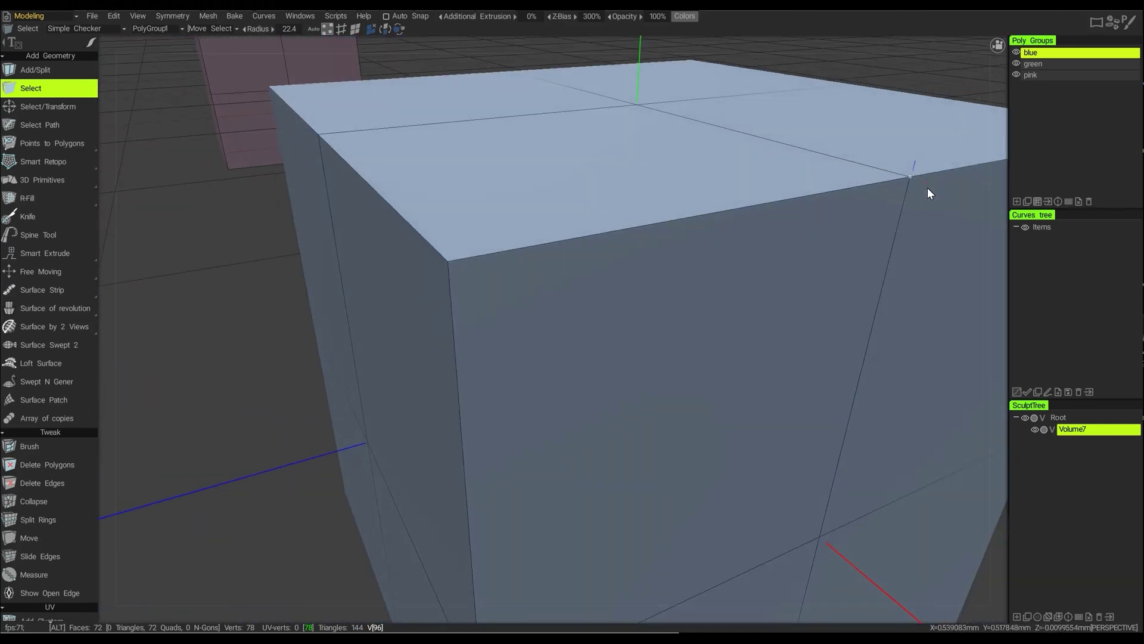
mouse_move(868, 209)
left_mouse_down("alt")
mouse_move(588, 248)
mouse_move(568, 258)
mouse_move(546, 324)
mouse_move(511, 306)
left_mouse_up("alt")
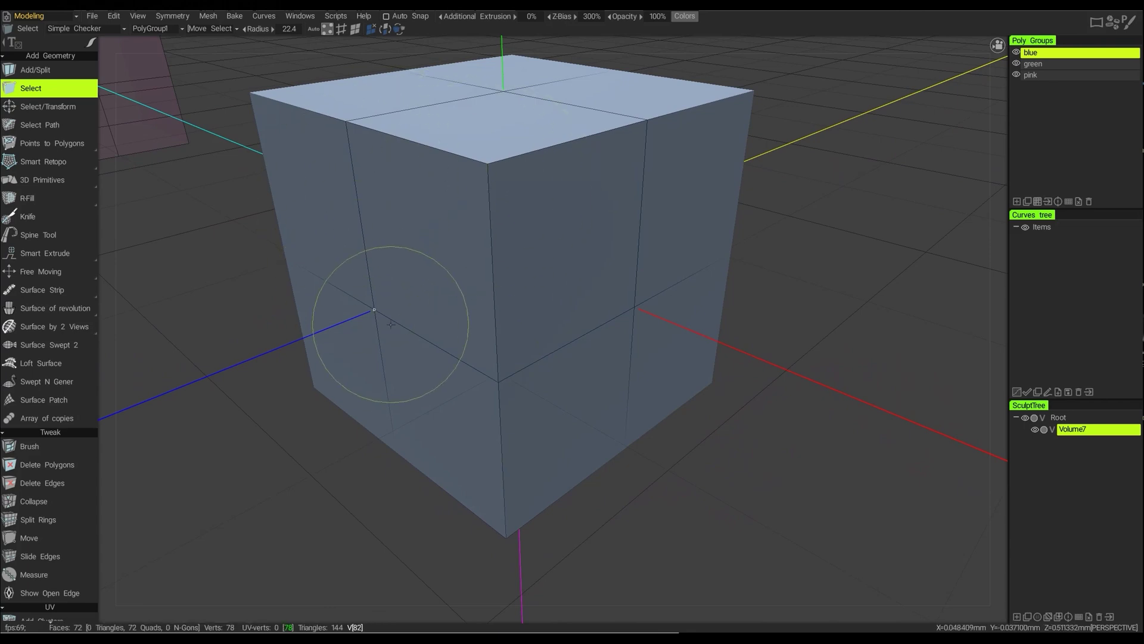
Set the camera to rotate around a custom point on the blue cube's blue-axis side, and orbit around it
left_click(997, 46)
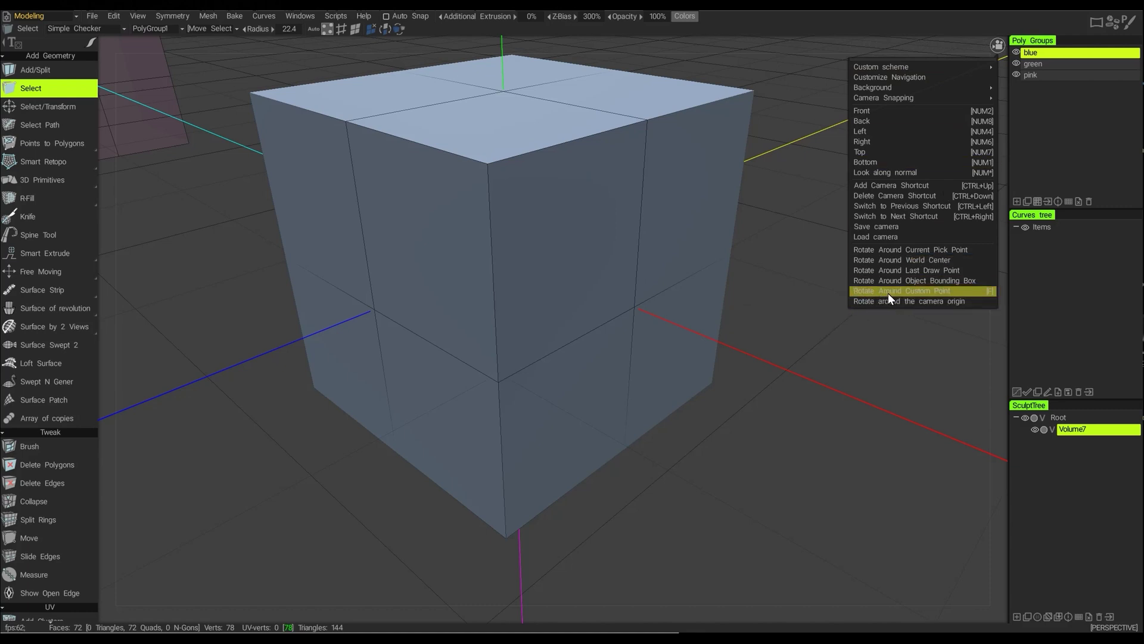
left_click(928, 291)
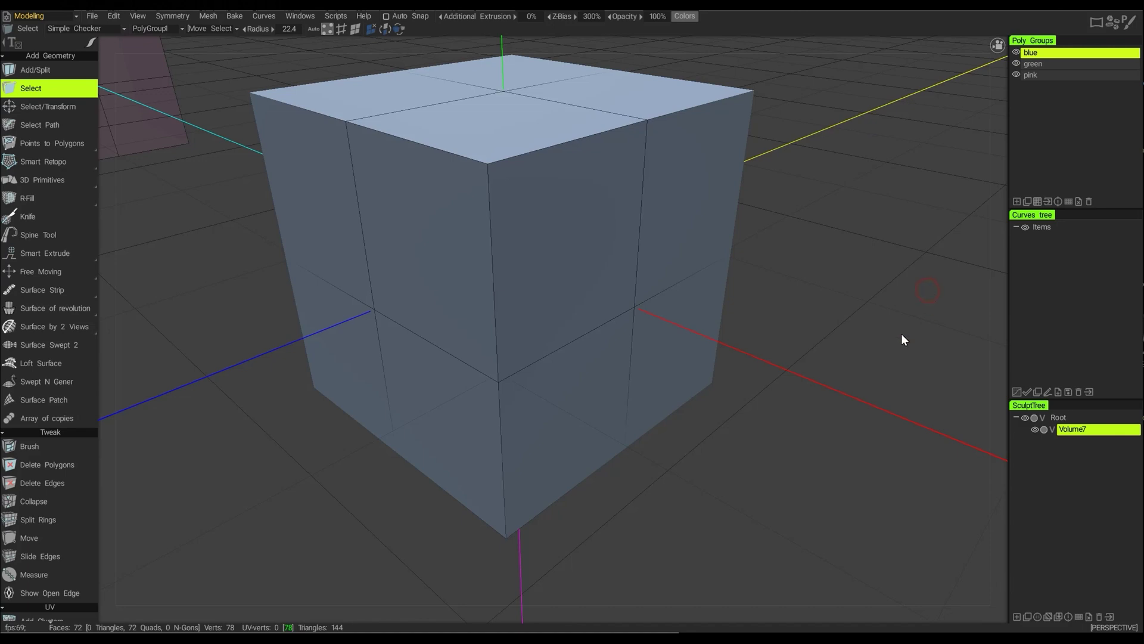
left_click(998, 46)
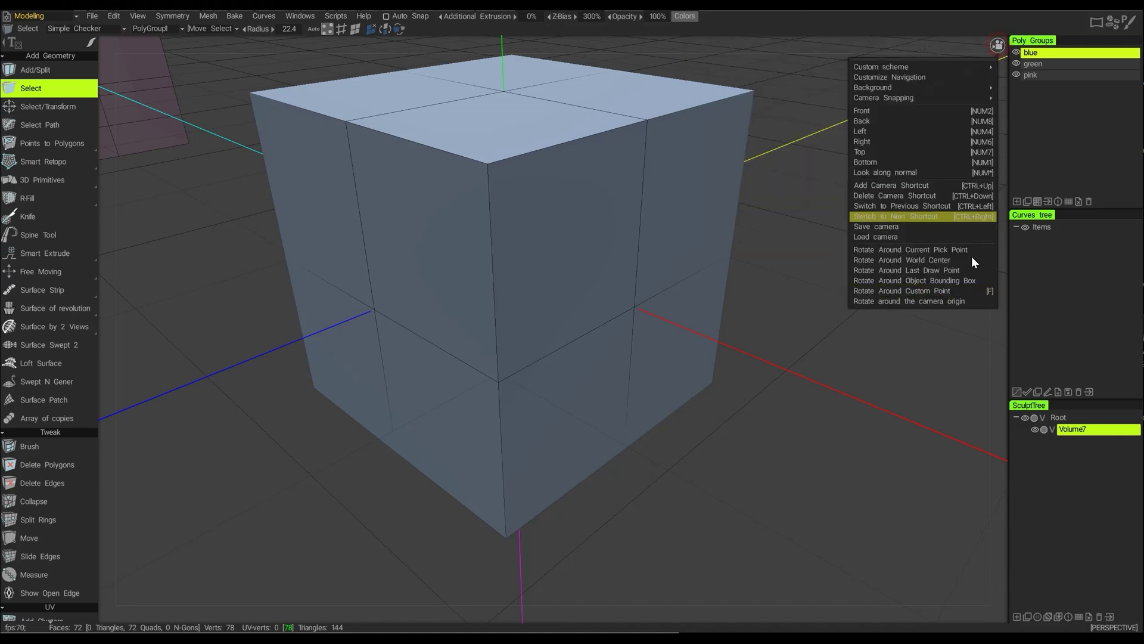
left_click(954, 292)
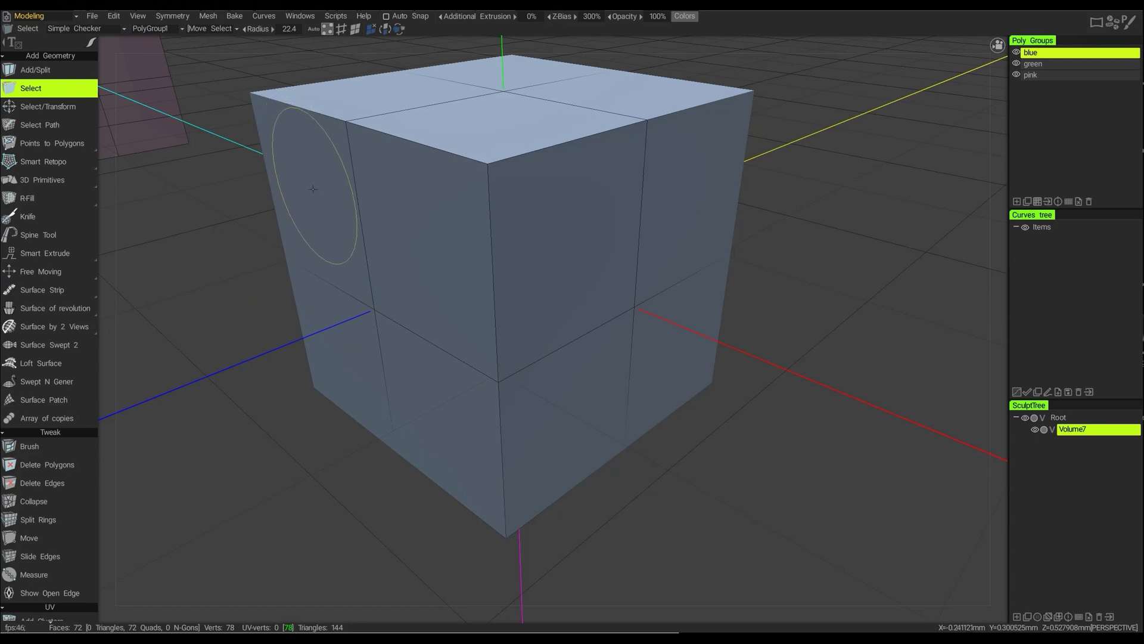
key("alt")
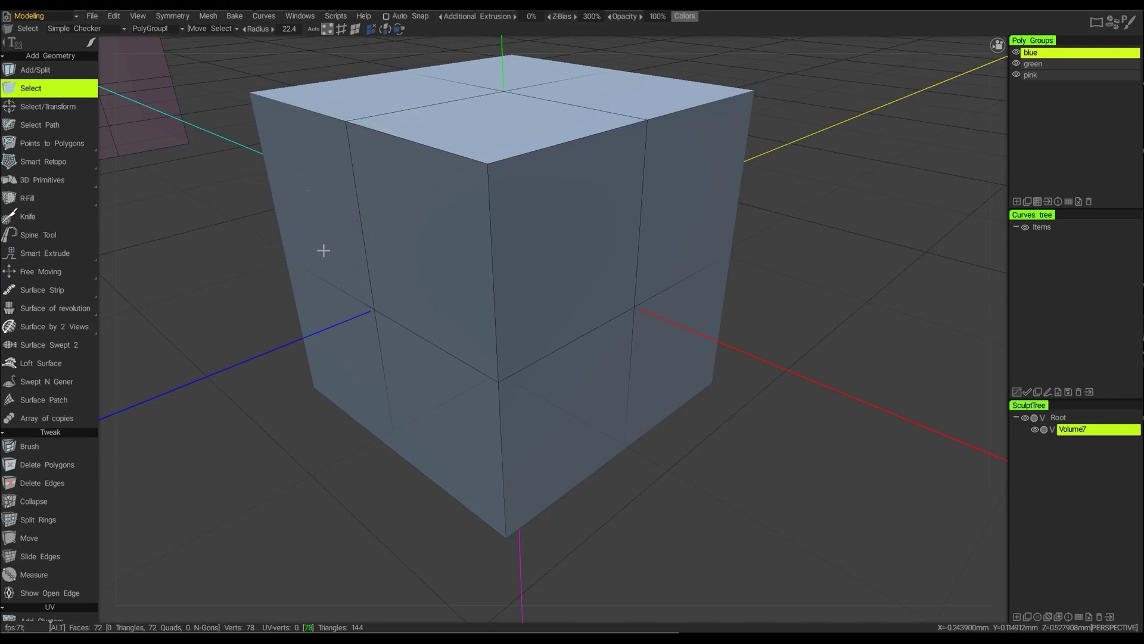
left_click(313, 201, "alt")
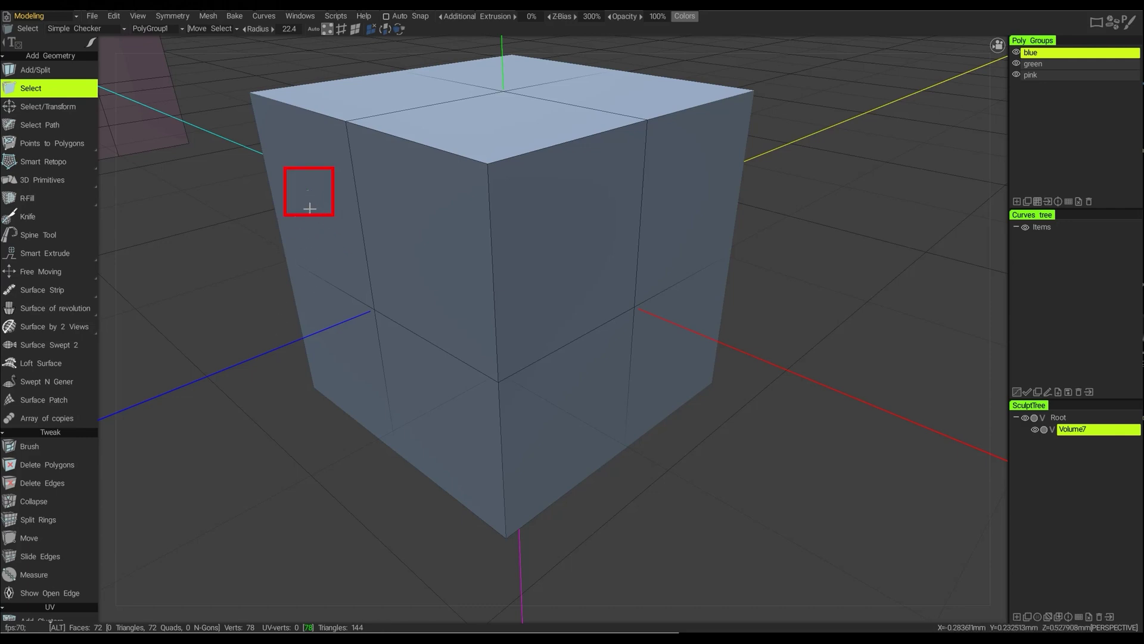
left_click_drag(277, 276, 675, 292, "alt")
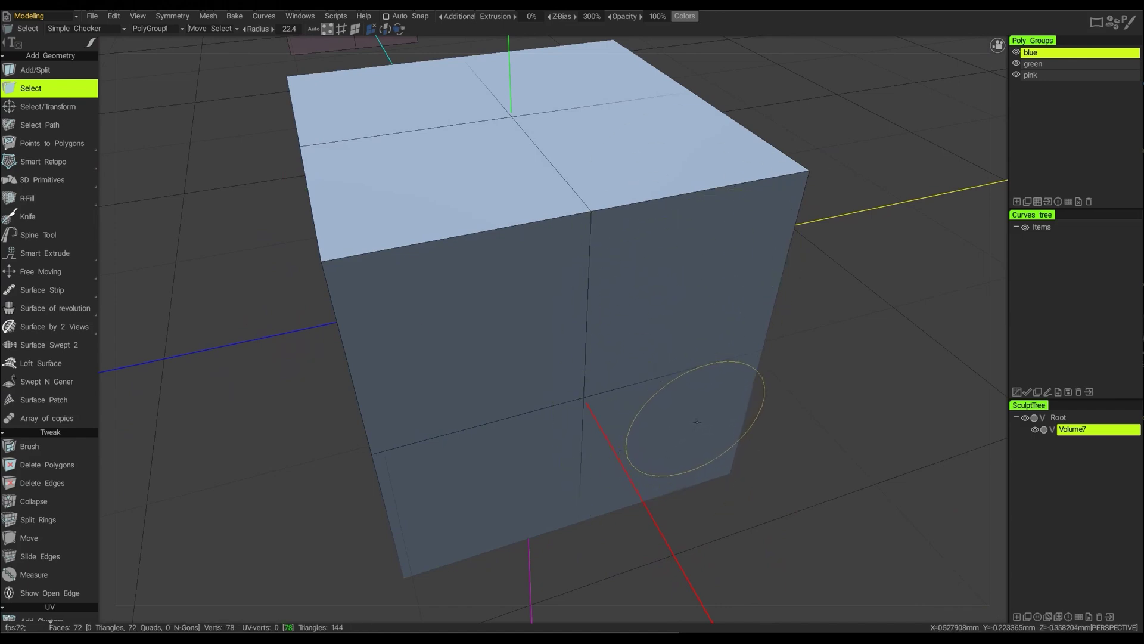
Orbit around a custom point on the blue cube's red-axis side, hide the blue cube, and orbit around the exposed point
mouse_move(703, 453)
left_mouse_down("alt")
mouse_move(609, 426)
mouse_move(724, 449)
mouse_move(743, 437)
mouse_move(709, 438)
mouse_move(738, 431)
mouse_move(729, 393)
mouse_move(768, 388)
mouse_move(707, 434)
mouse_move(725, 435)
left_mouse_up("alt")
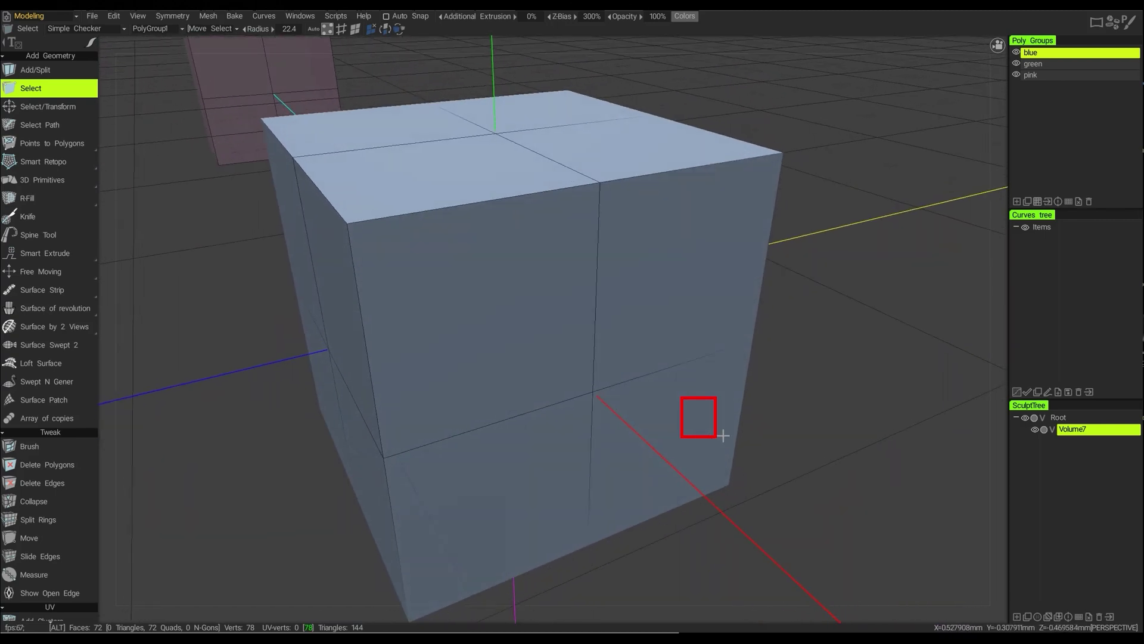
left_click(1017, 54)
key("alt")
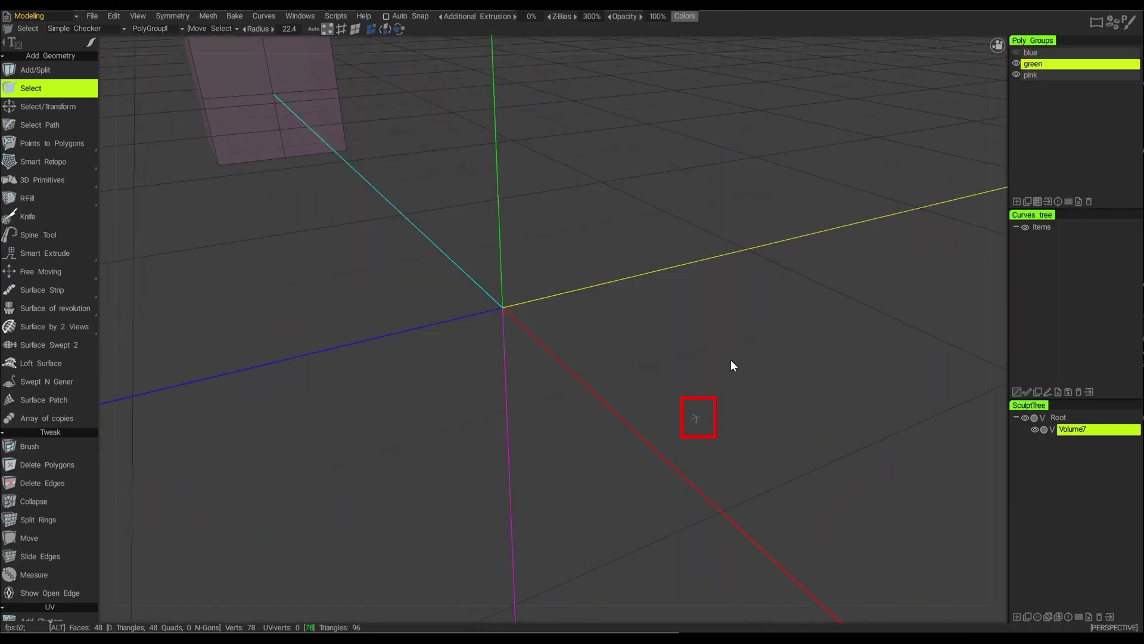
mouse_move(751, 348)
left_mouse_down("alt")
mouse_move(685, 363)
mouse_move(561, 356)
mouse_move(730, 332)
mouse_move(722, 303)
mouse_move(765, 322)
mouse_move(714, 378)
mouse_move(620, 370)
mouse_move(574, 350)
mouse_move(735, 341)
mouse_move(774, 346)
mouse_move(781, 370)
mouse_move(695, 337)
mouse_move(740, 340)
left_mouse_up("alt")
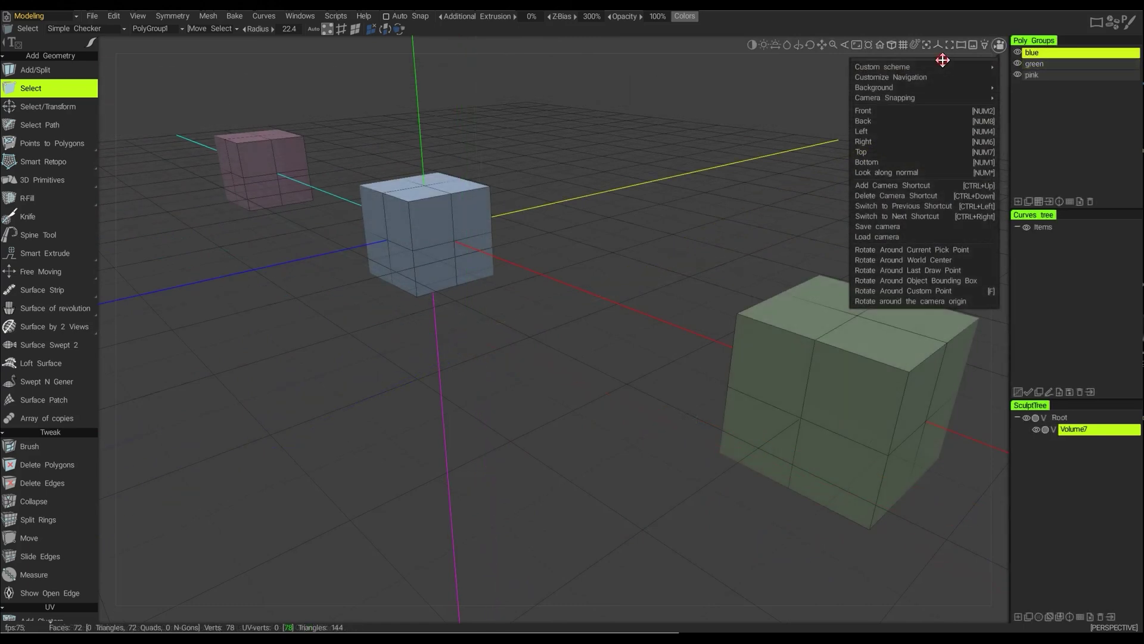
Detach the camera options list, set rotation around the current pick point, and orbit and zoom around the blue cube
left_click_drag(943, 56, 625, 91)
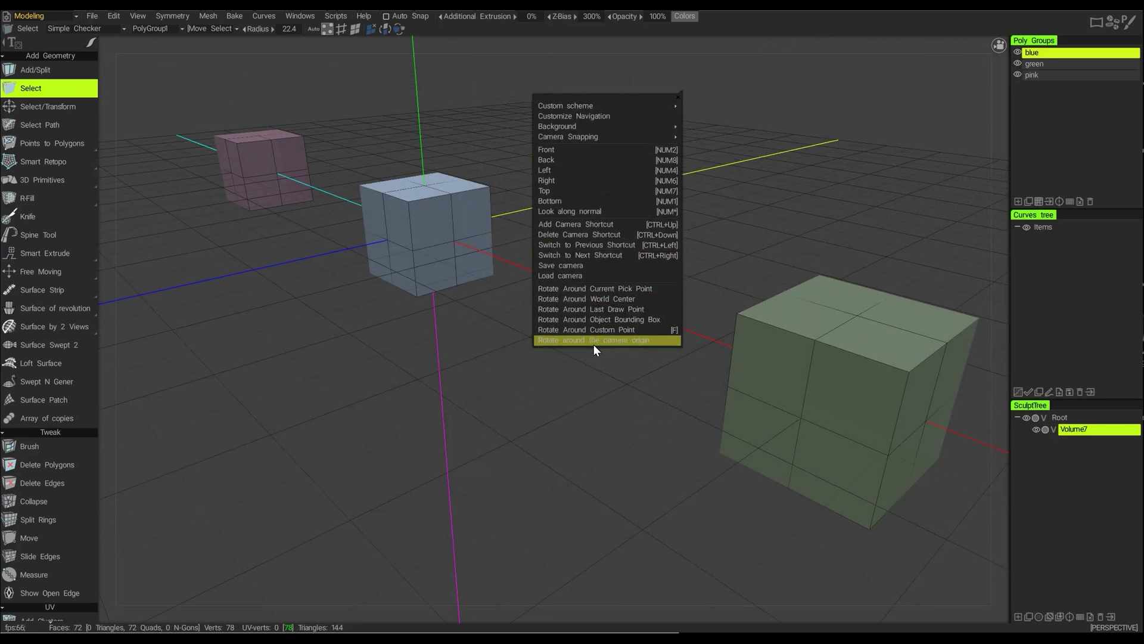
left_click(629, 289)
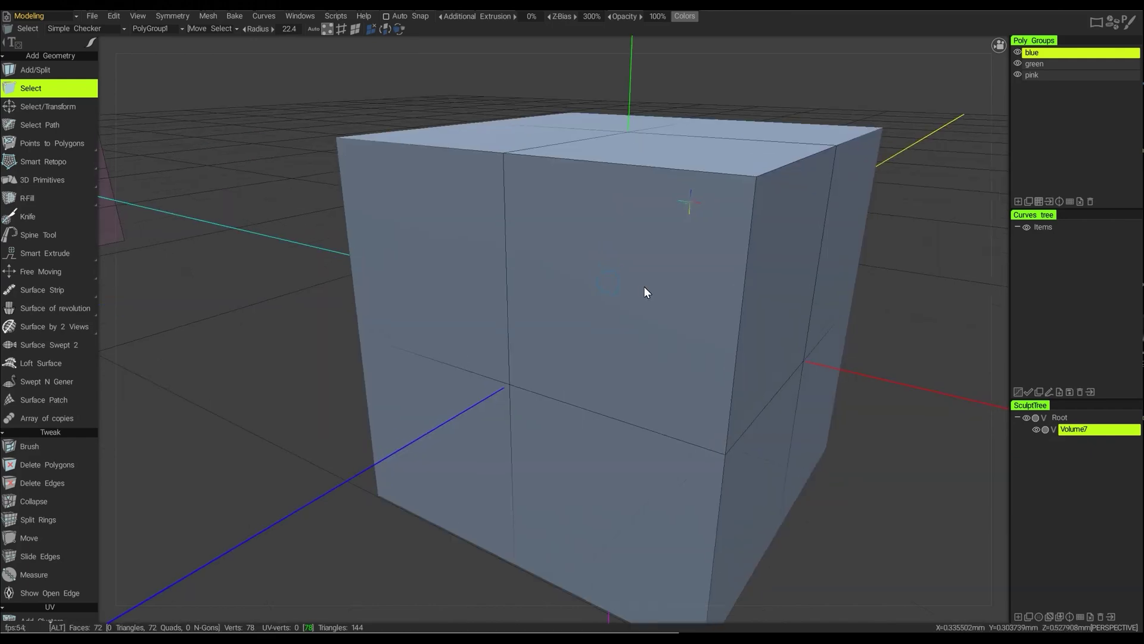
left_click_drag(731, 183, 685, 288, "alt")
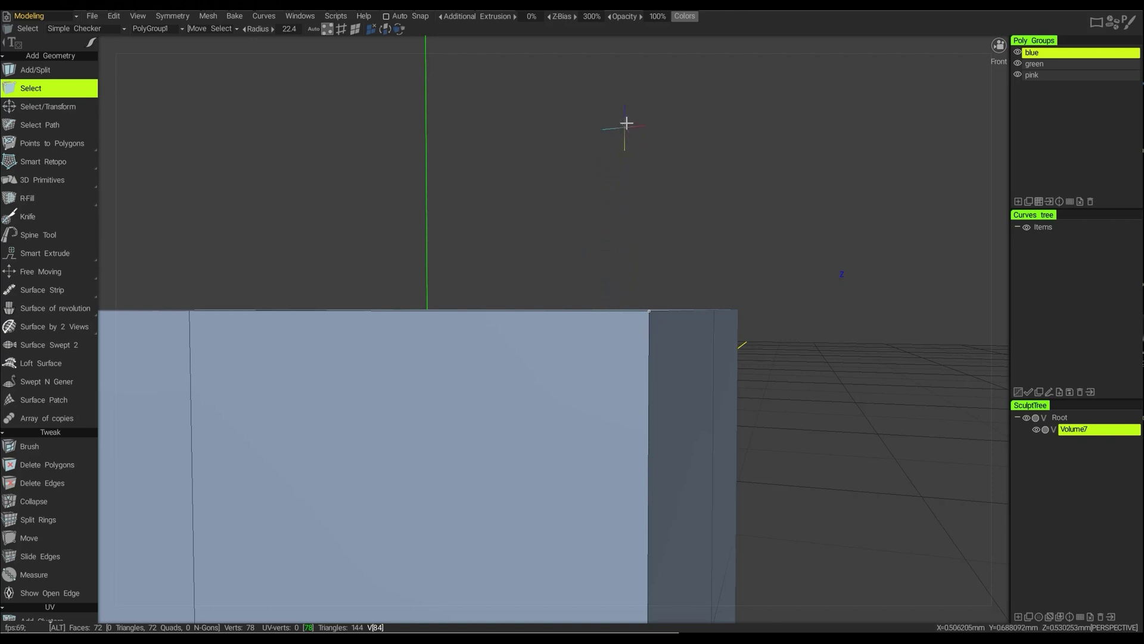
left_click_drag(638, 110, 643, 127)
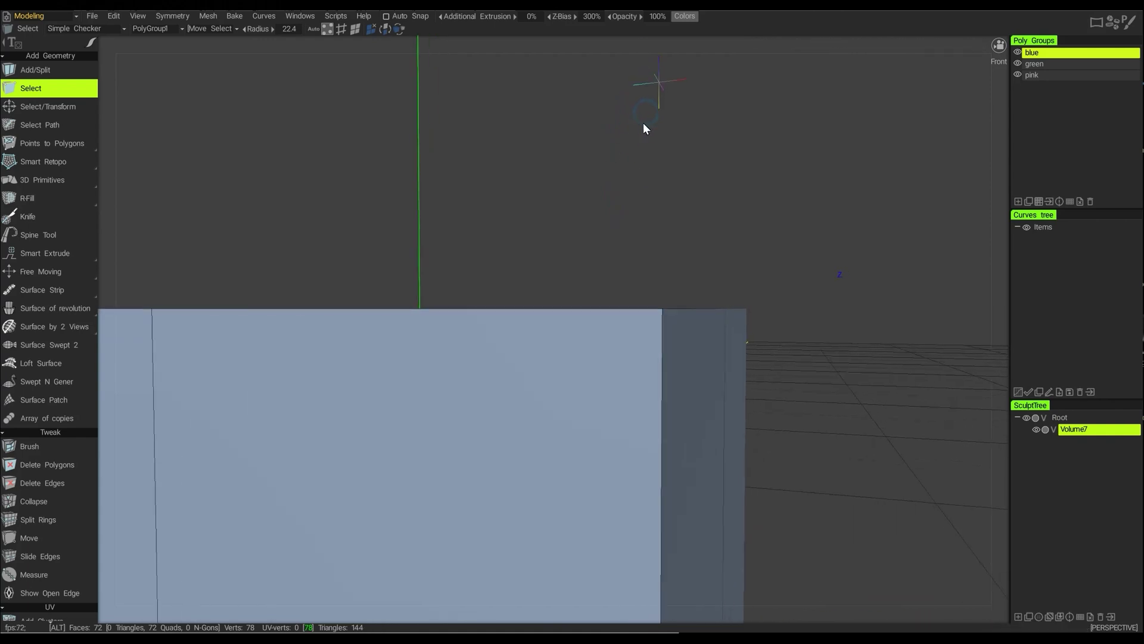
scroll(642, 123, "down", 3)
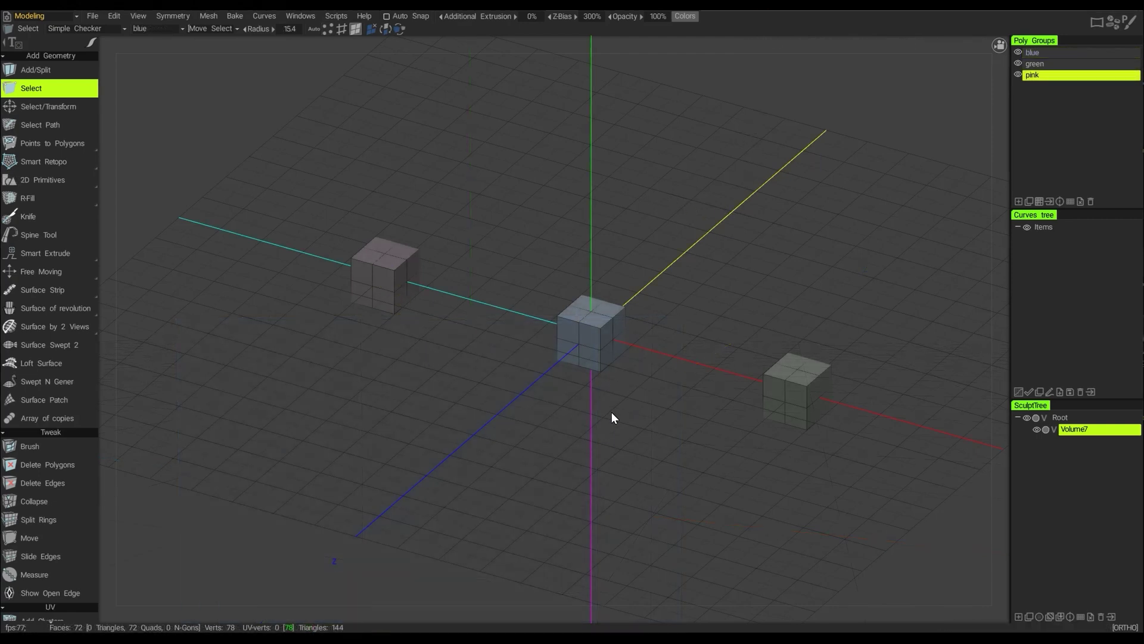
Rotate, pan and zoom the orthographic view of the three cubes with the viewport navigation controls
mouse_move(803, 59)
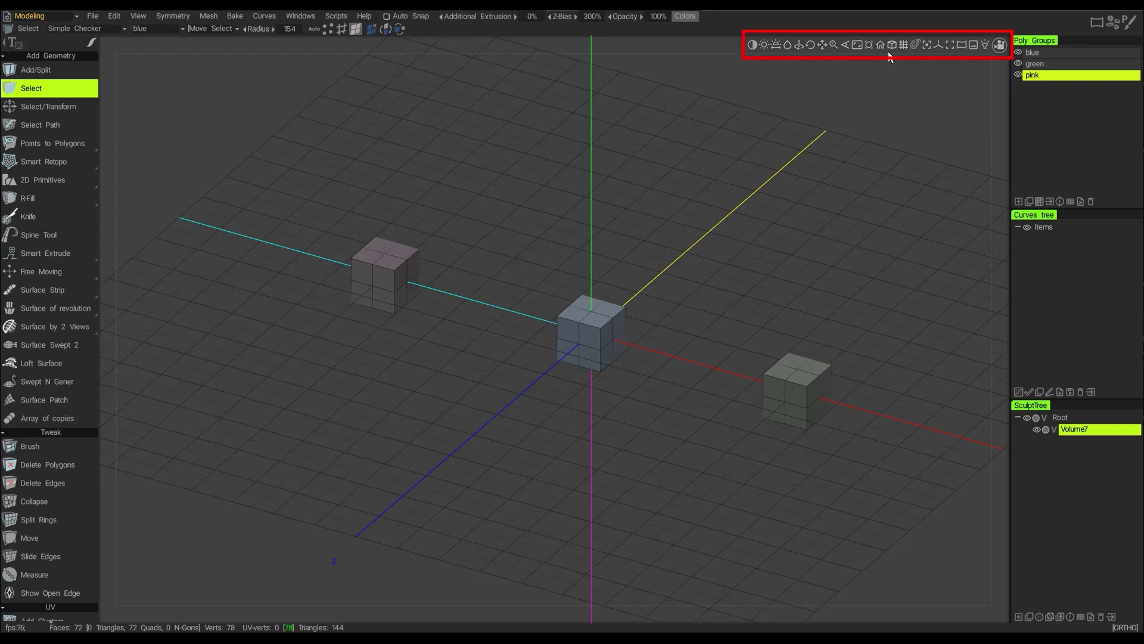
right_click(810, 45)
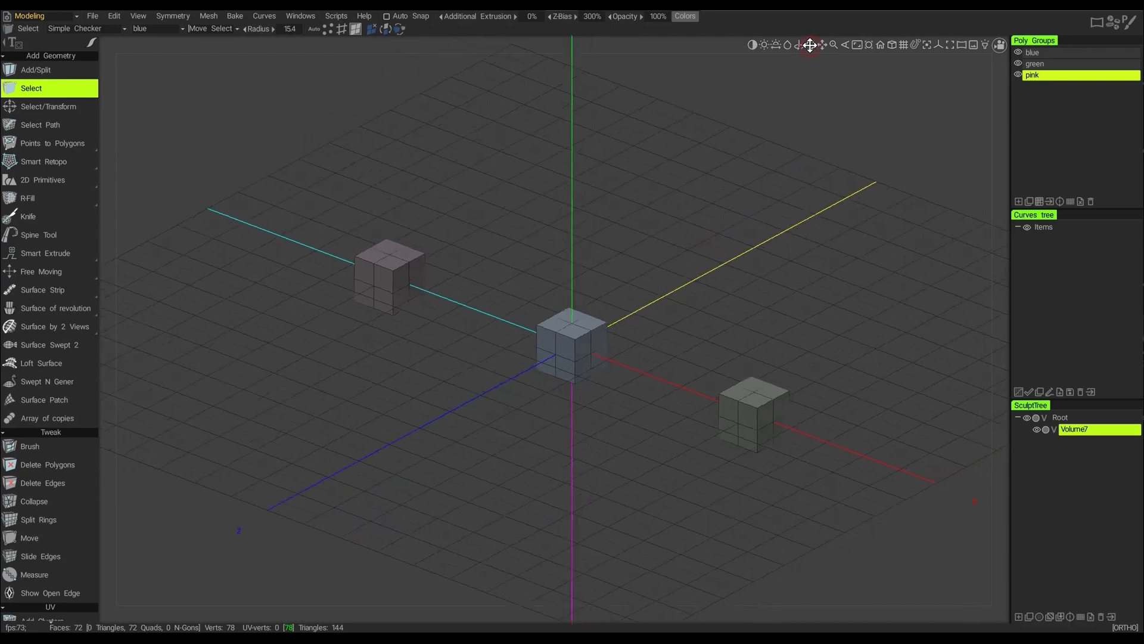
left_click_drag(811, 46, 810, 46)
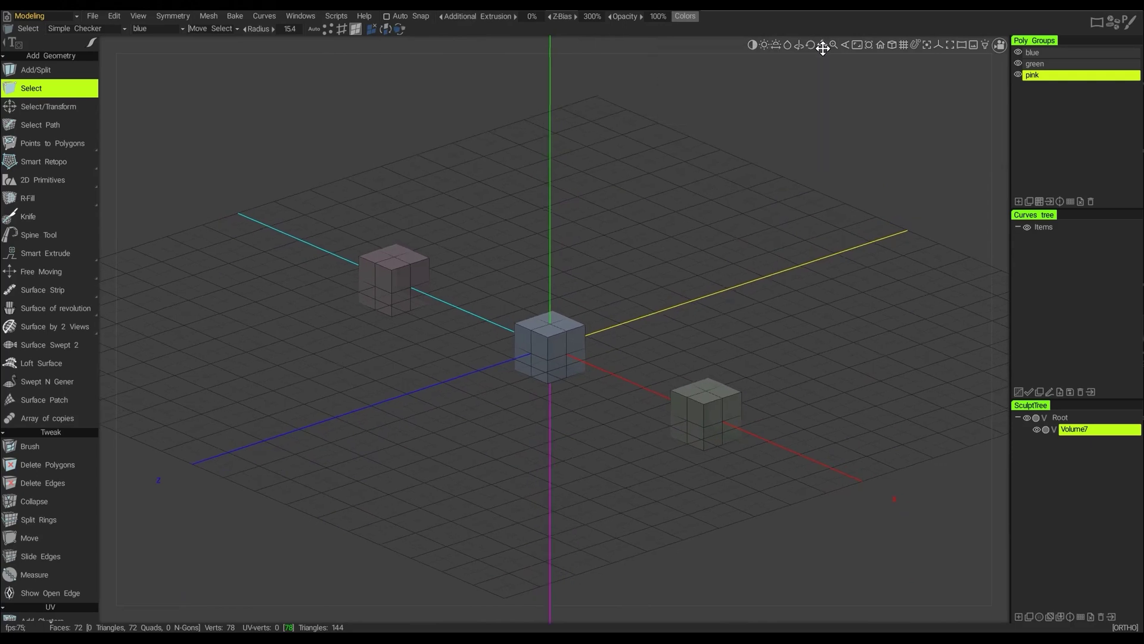
left_click_drag(823, 46, 881, 145)
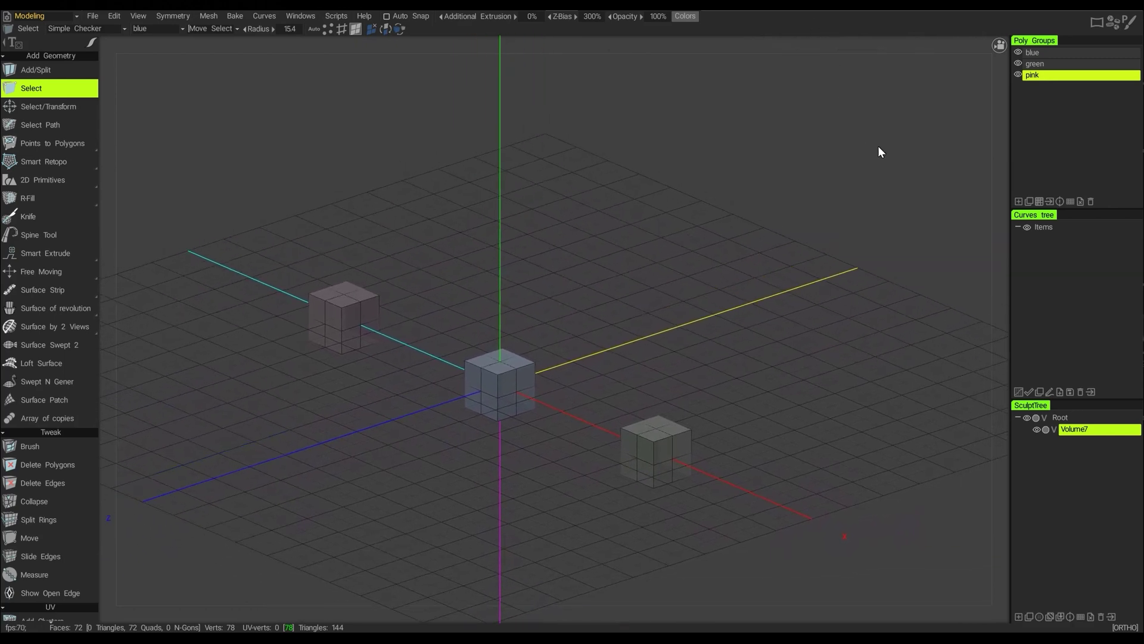
left_click_drag(833, 46, 834, 44)
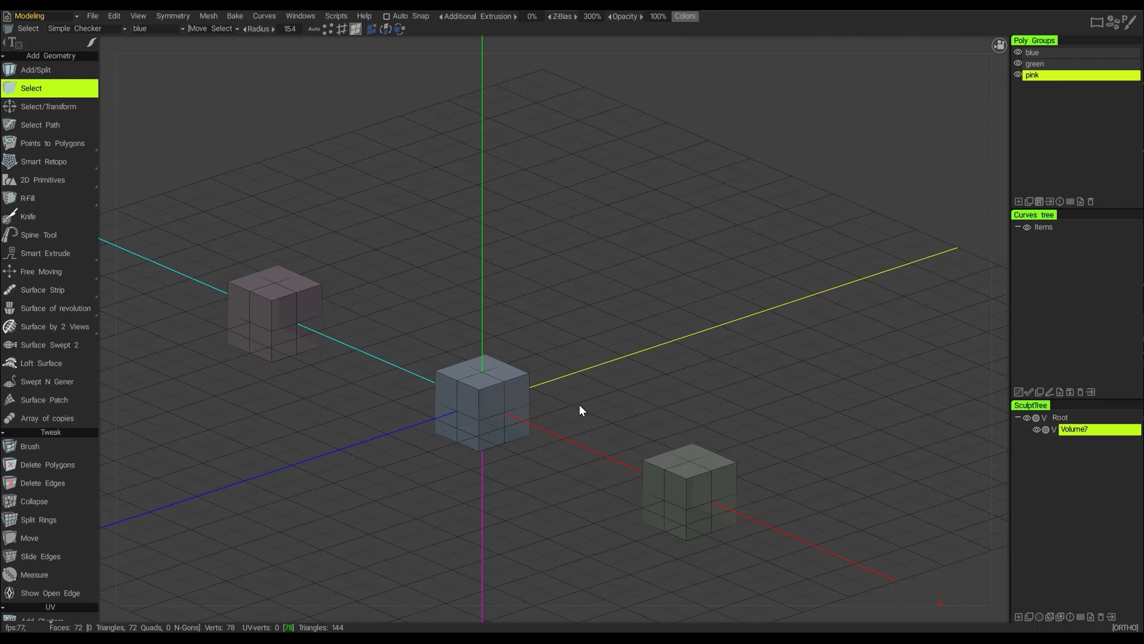
Select the green cube, frame the view on the selection, and zoom and orbit around it
left_click_drag(643, 330, 772, 459)
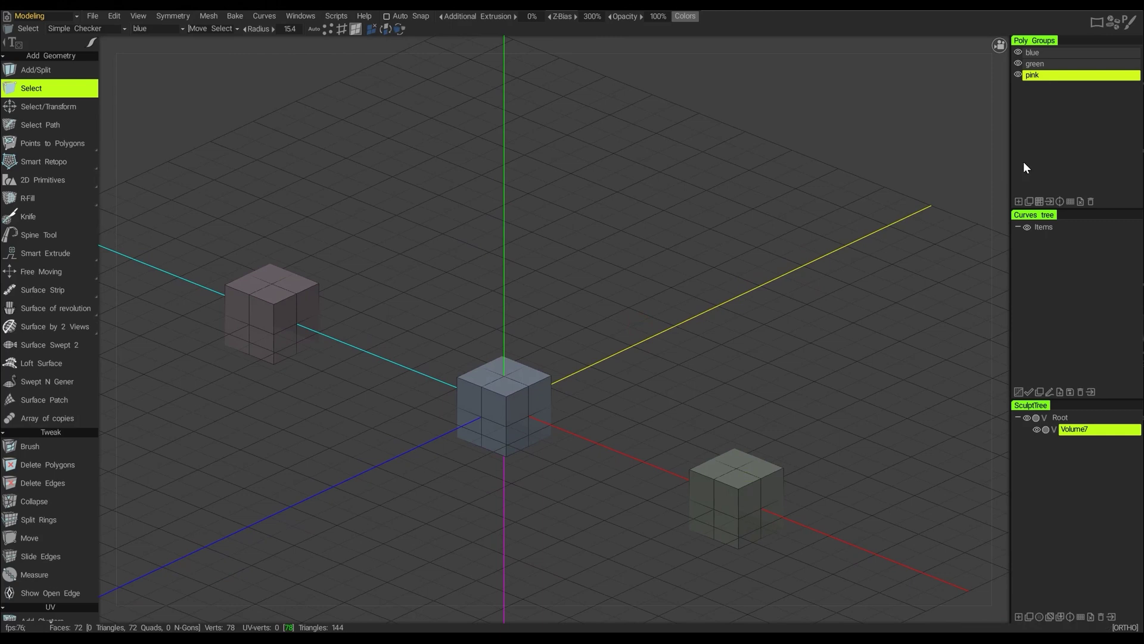
left_click(732, 470)
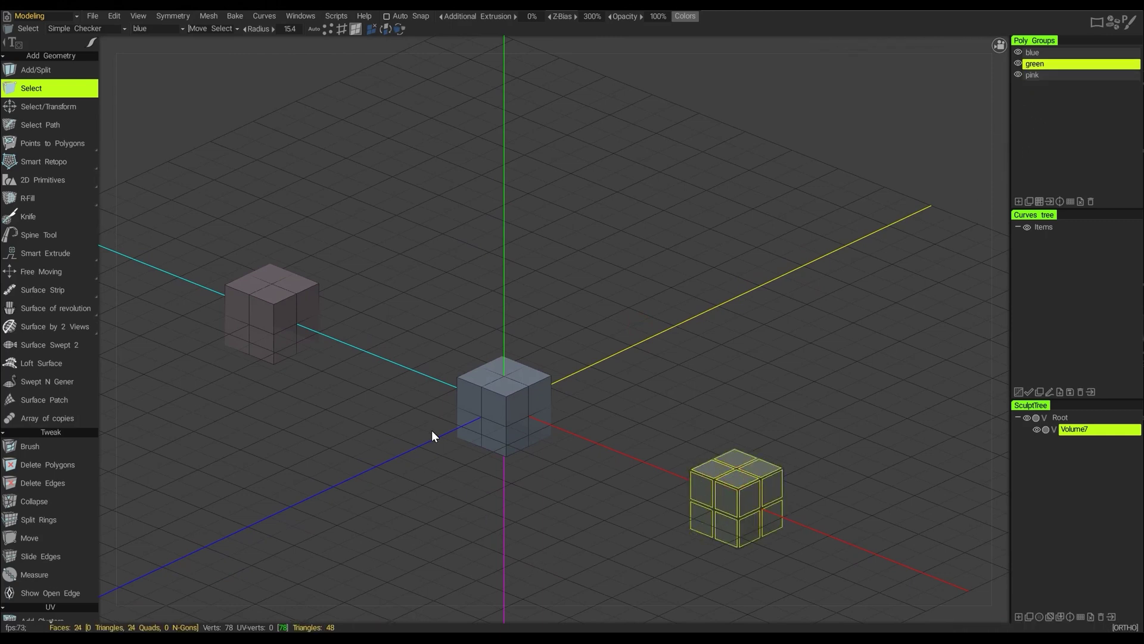
scroll(352, 328, "up", 3)
middle_click_drag(381, 340, 659, 368, "alt")
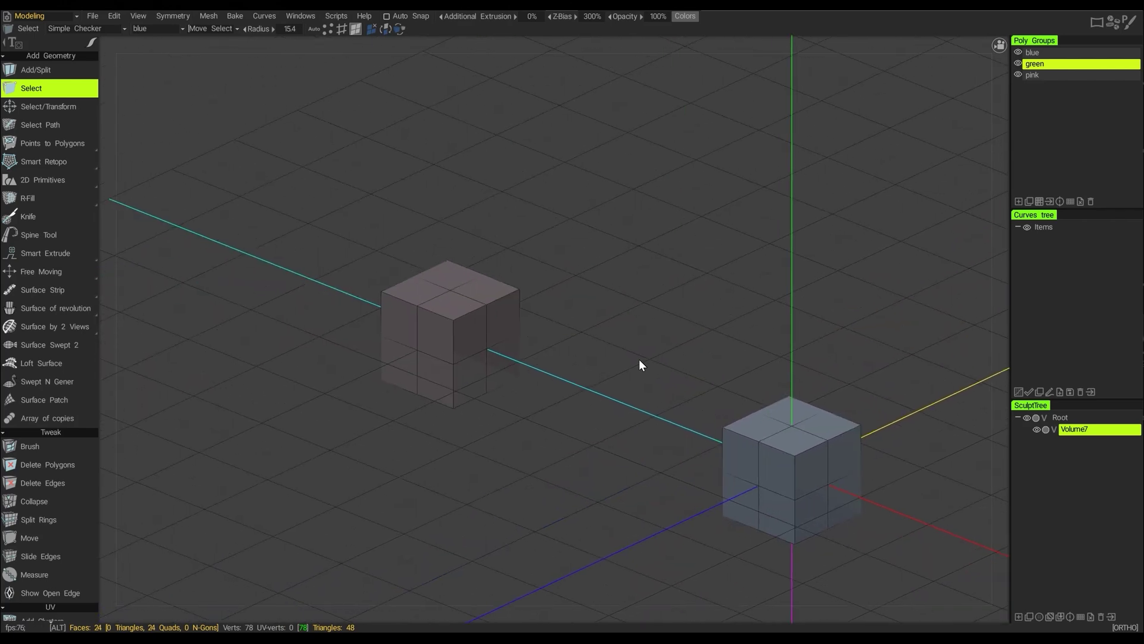
scroll(566, 333, "up", 2)
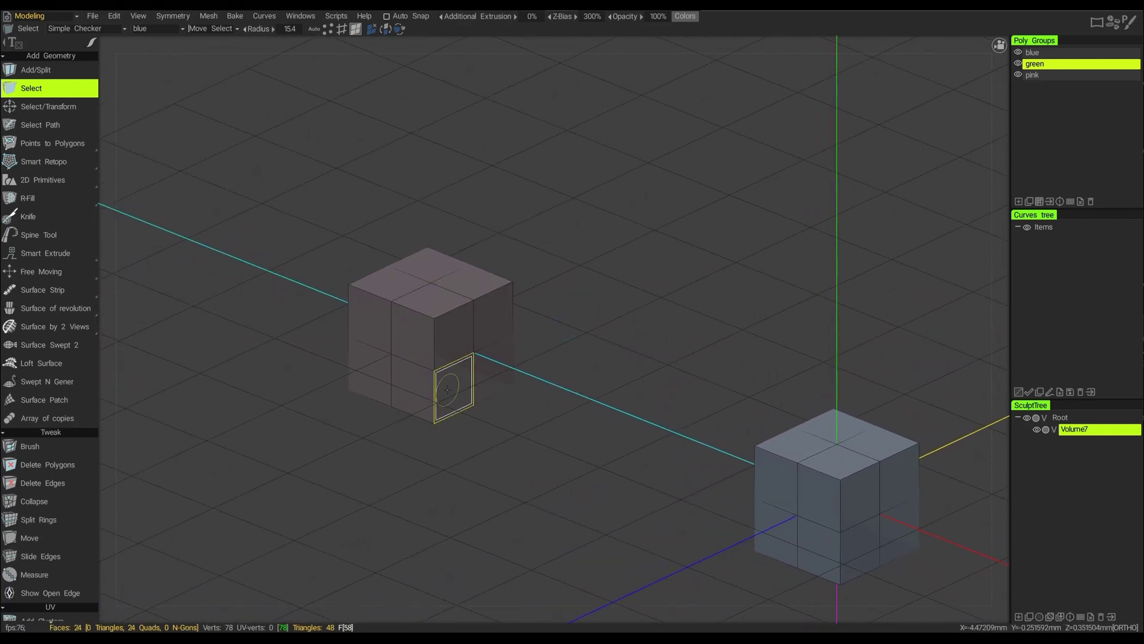
mouse_move(785, 67)
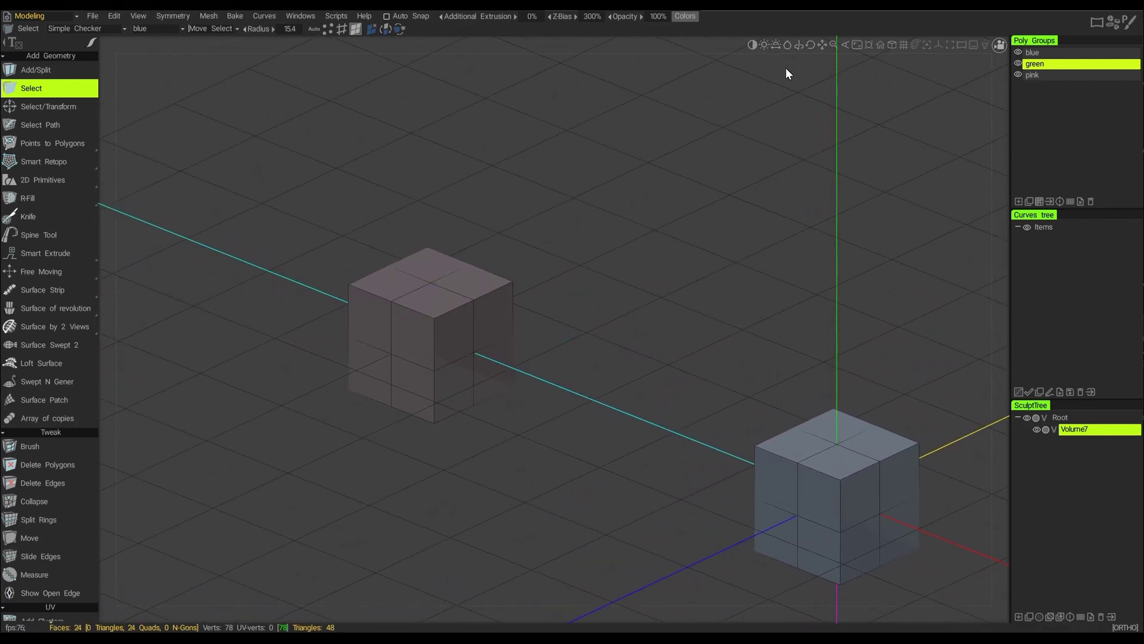
left_click(857, 47)
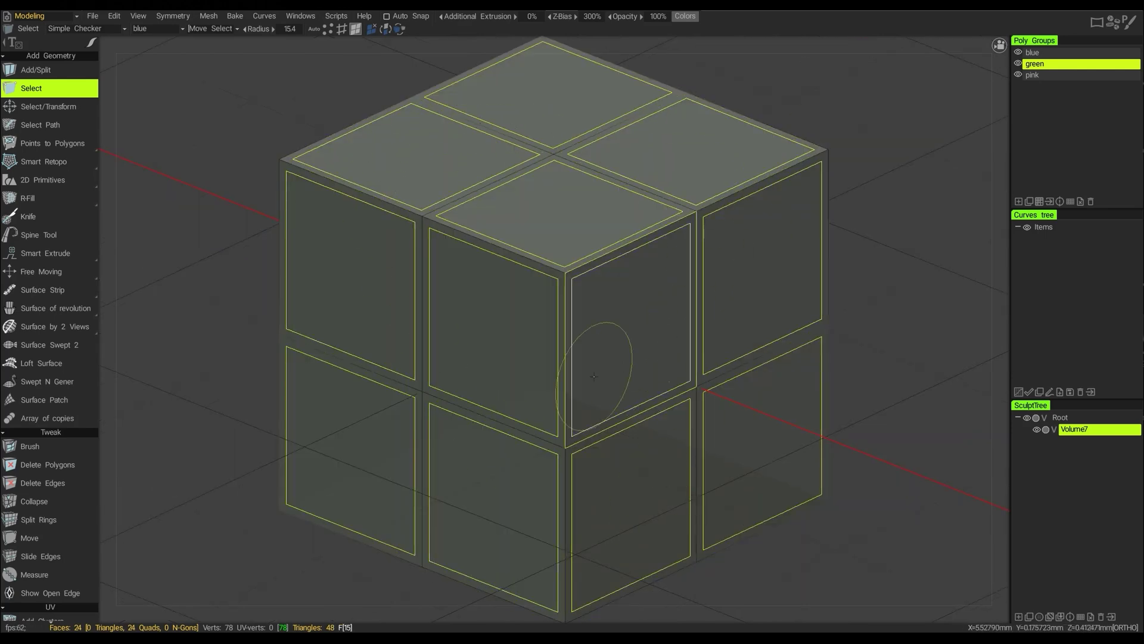
scroll(910, 446, "down", 10)
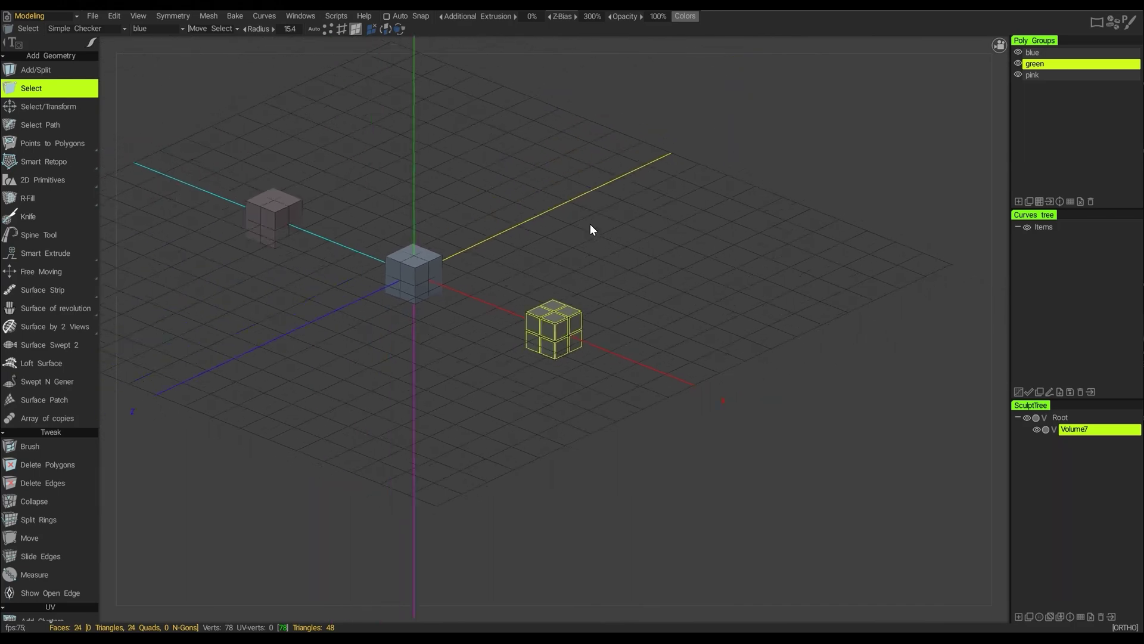
scroll(728, 357, "up", 10)
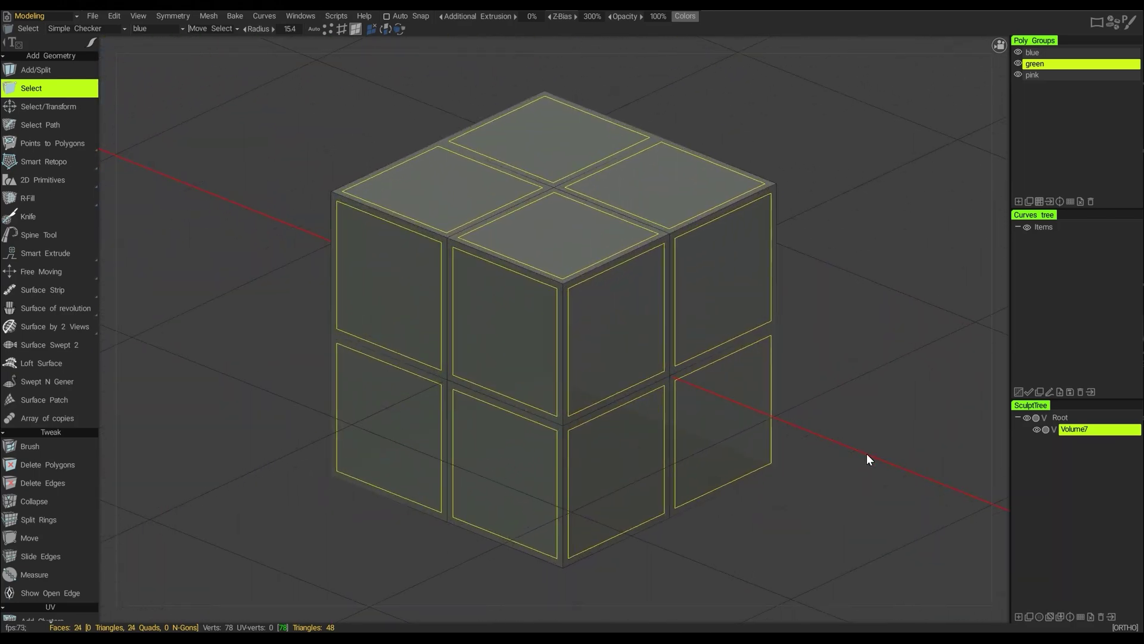
left_click_drag(429, 276, 393, 280, "alt")
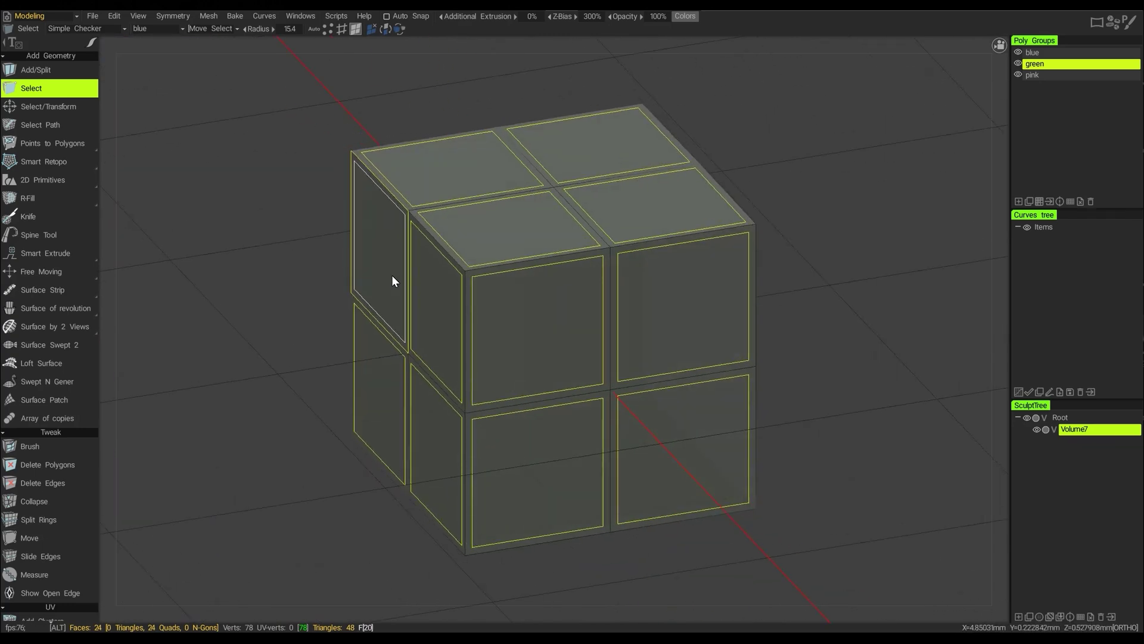
Clear the face selection and reset the camera to its home view
scroll(498, 332, "down", 8)
right_click_drag(702, 309, 799, 388, "alt")
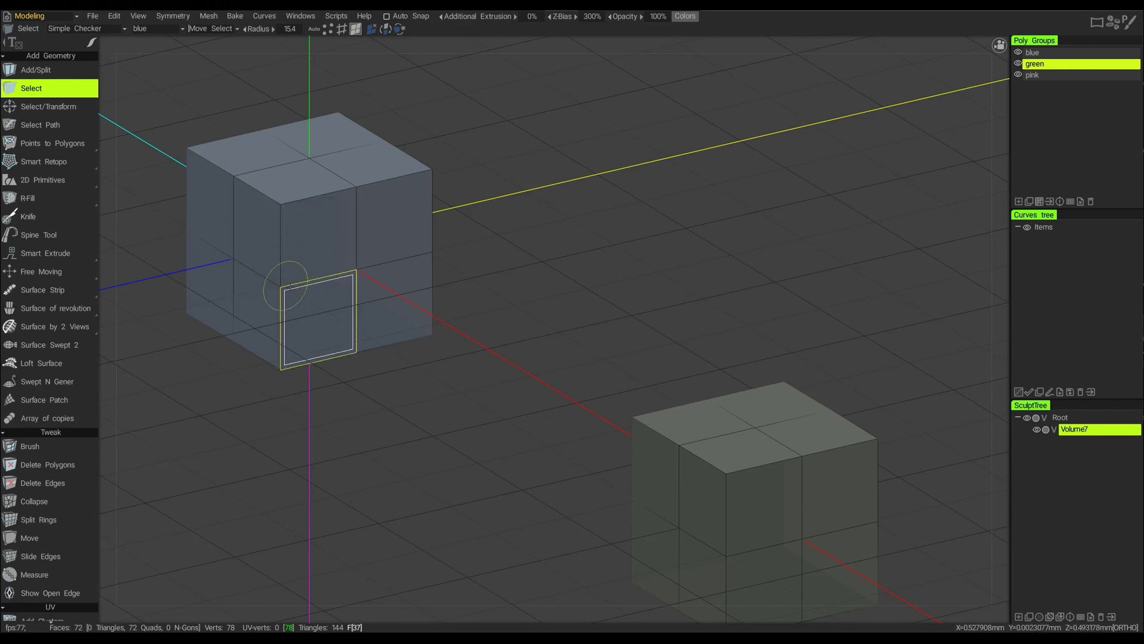
mouse_move(838, 74)
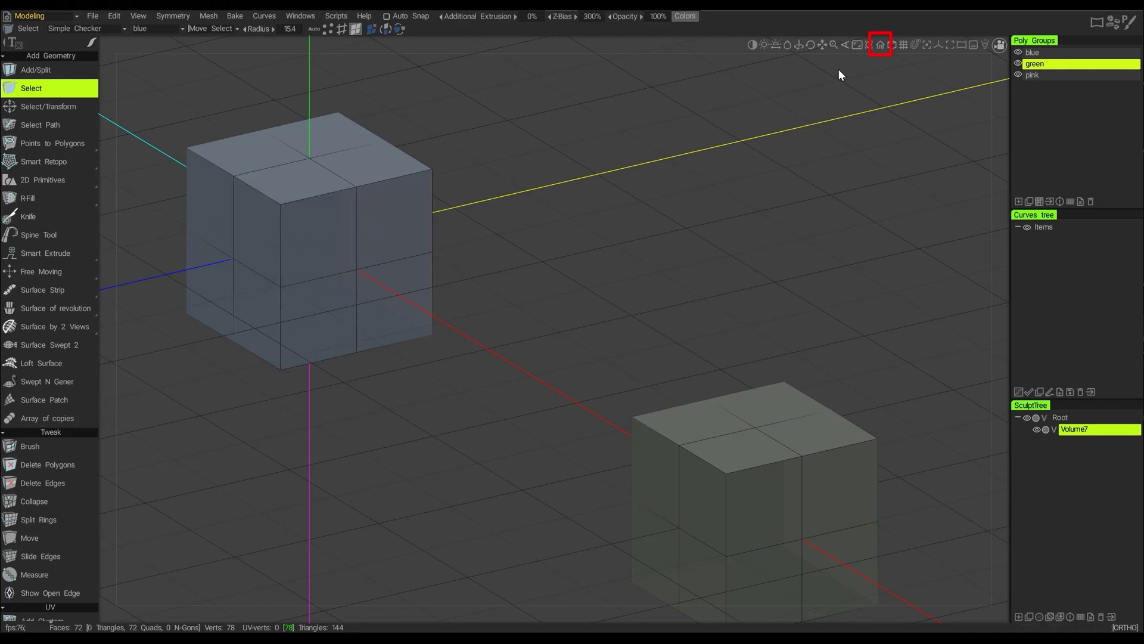
left_click(880, 47)
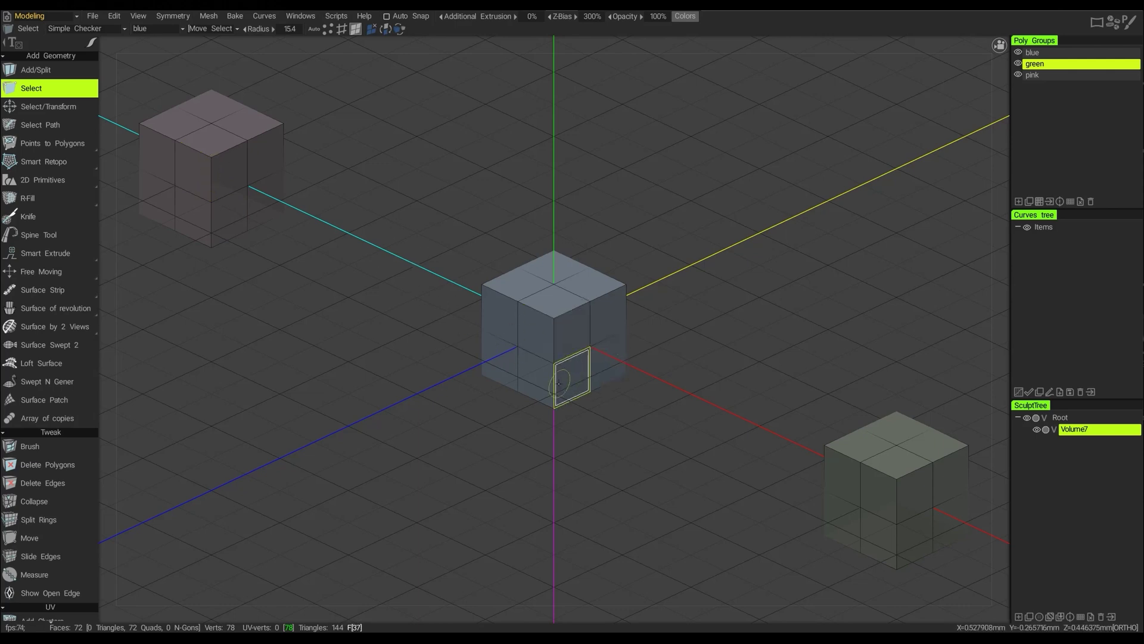
Switch the view to perspective and snap it to the nearest exact orthographic side view
left_click(804, 45)
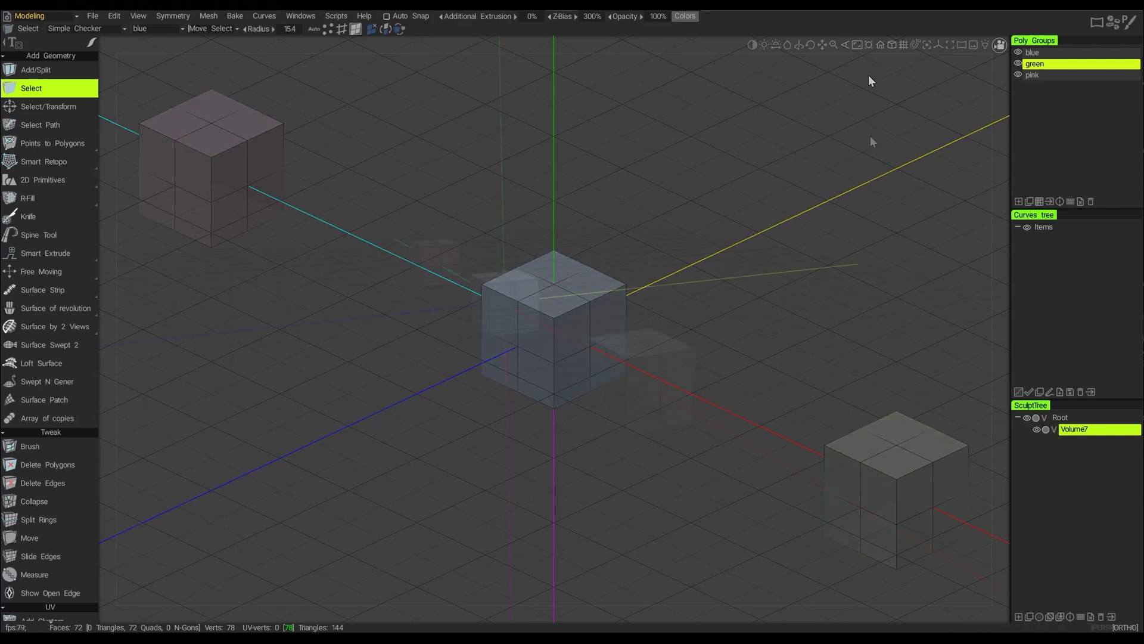
mouse_move(890, 56)
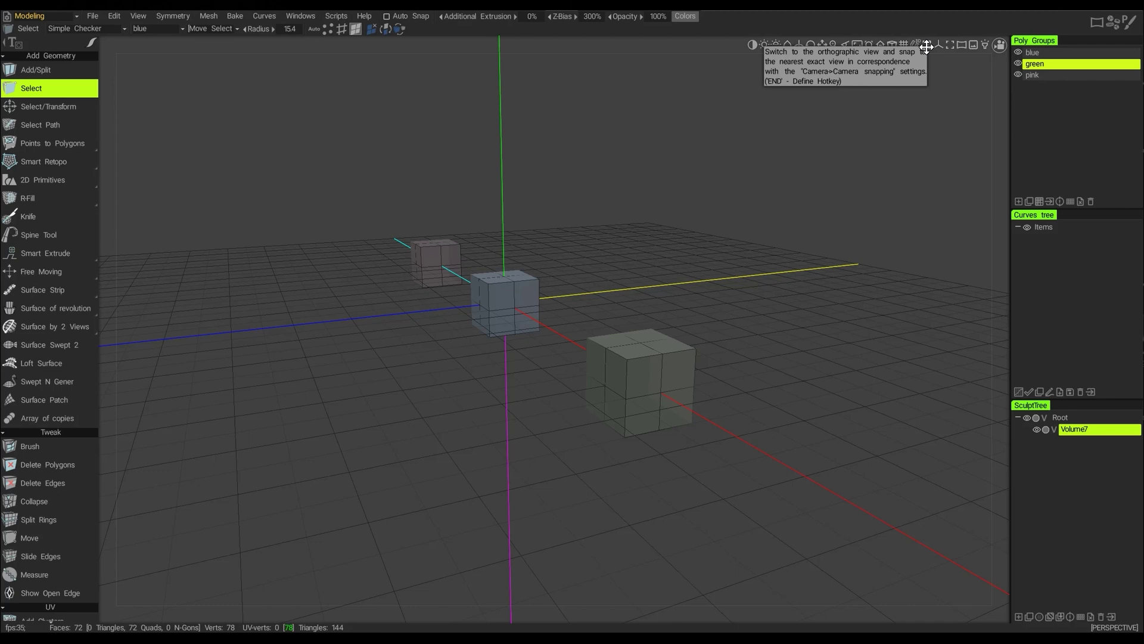
left_click(926, 47)
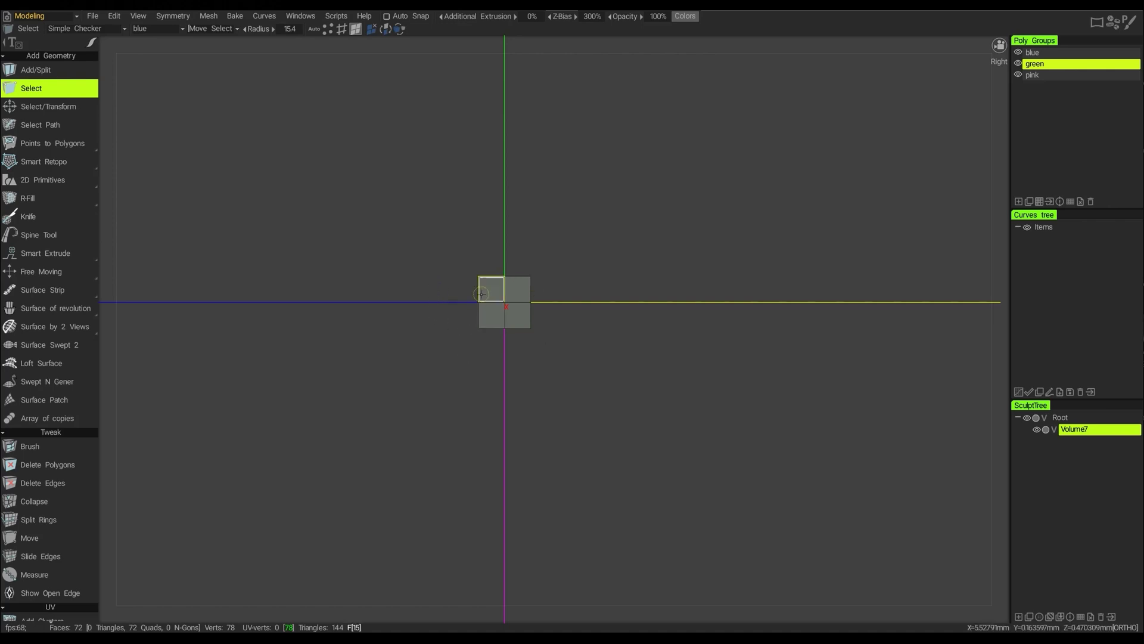
mouse_move(991, 74)
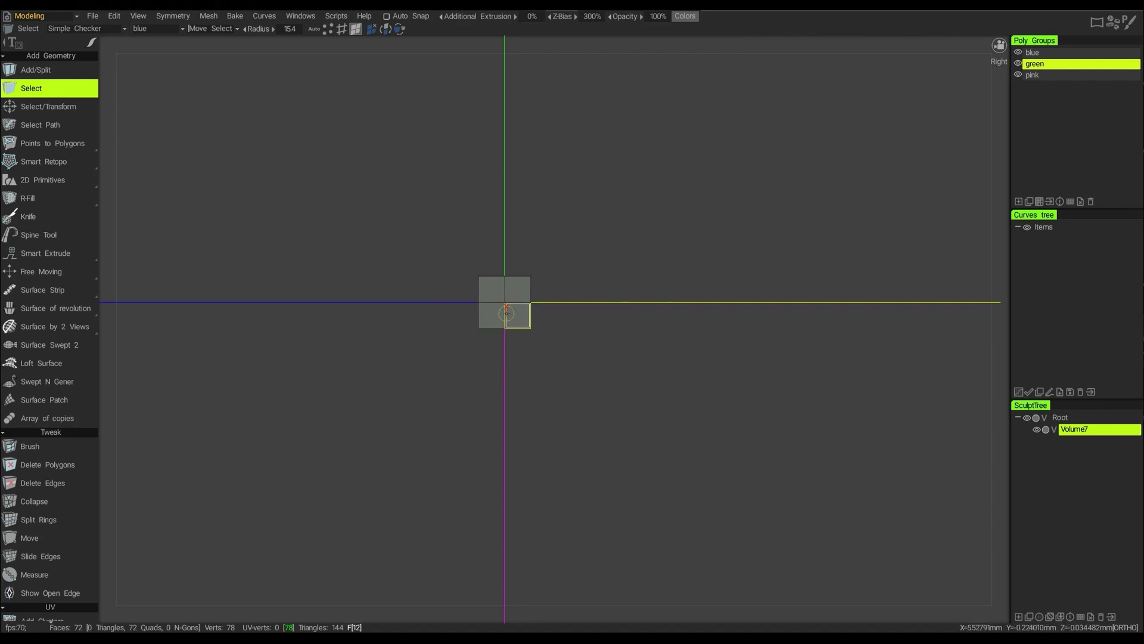
Orbit away from the side view in perspective to look from above, and snap to the exact orthographic Top view
left_click_drag(594, 293, 657, 316, "alt")
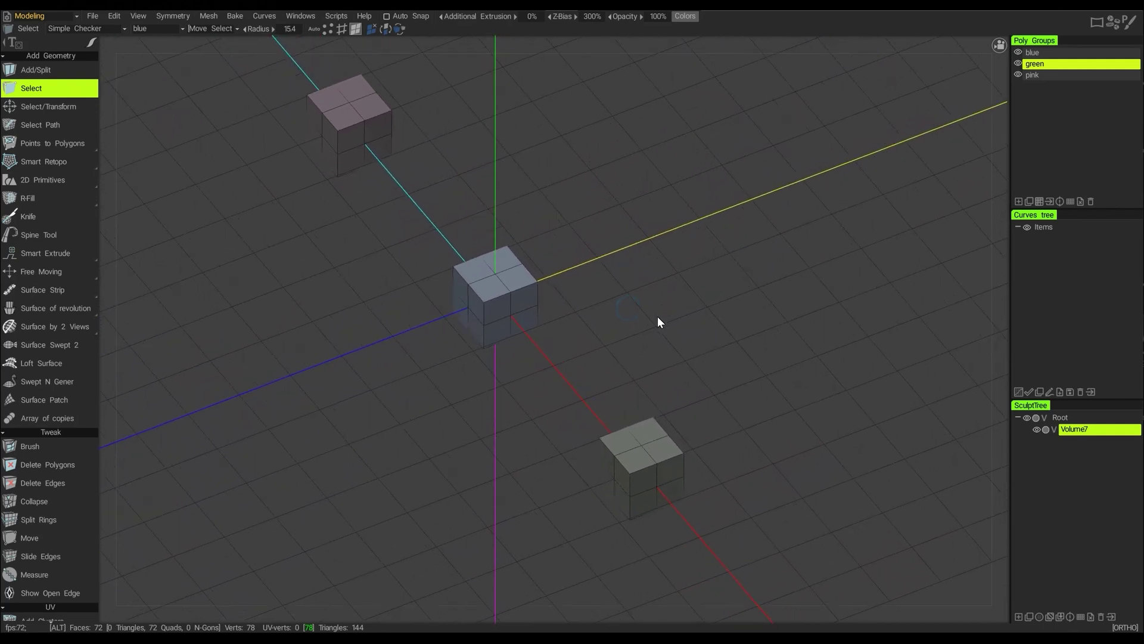
left_click(892, 45)
left_click_drag(670, 239, 699, 311, "alt")
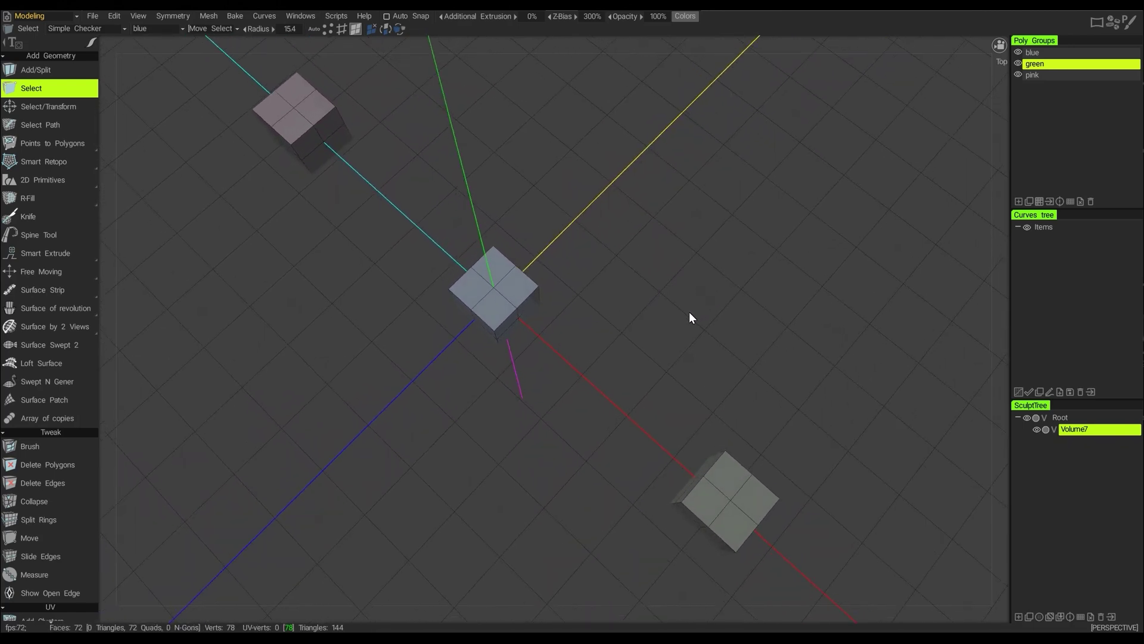
mouse_move(938, 81)
mouse_move(870, 91)
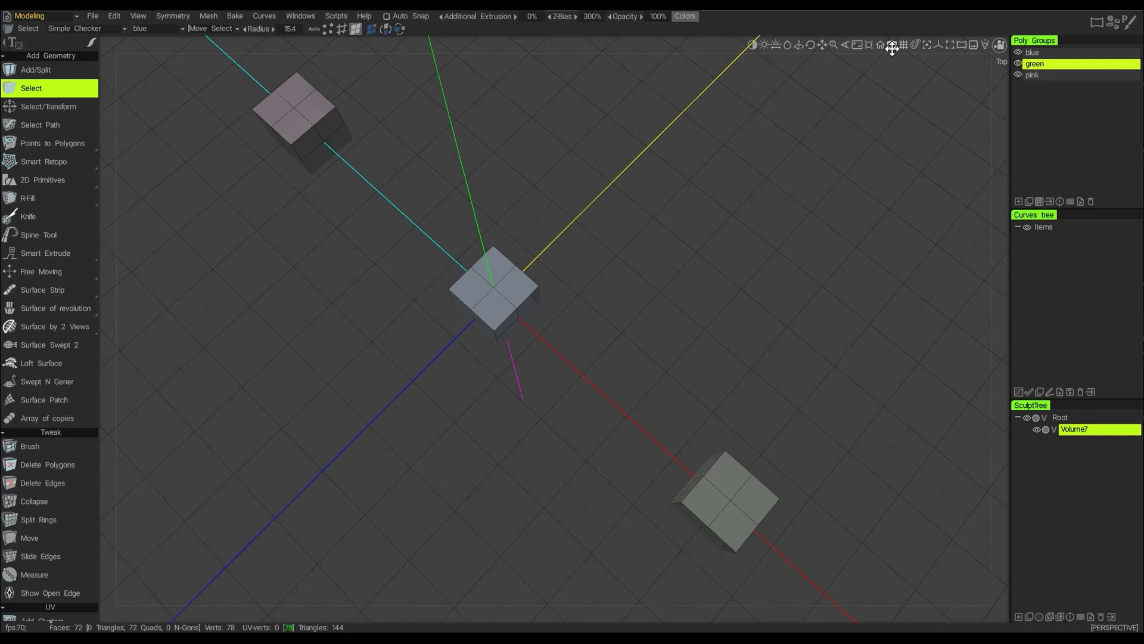
left_click(927, 46)
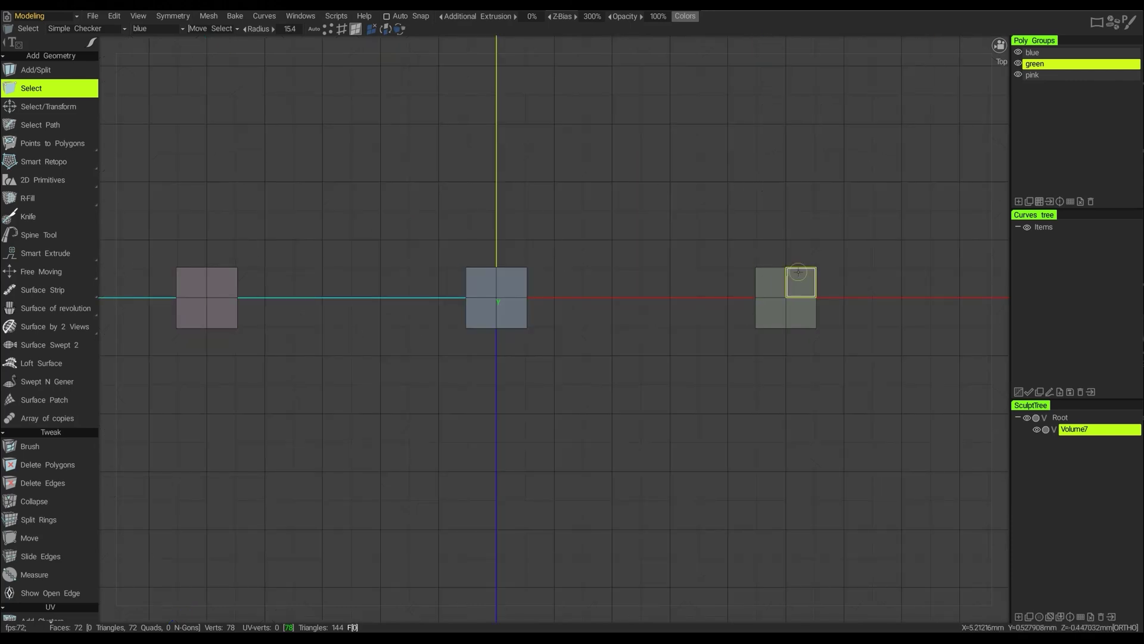
Return to an angled orthographic view of the three cubes, and zoom toward the blue cube and the pink cube
mouse_move(893, 64)
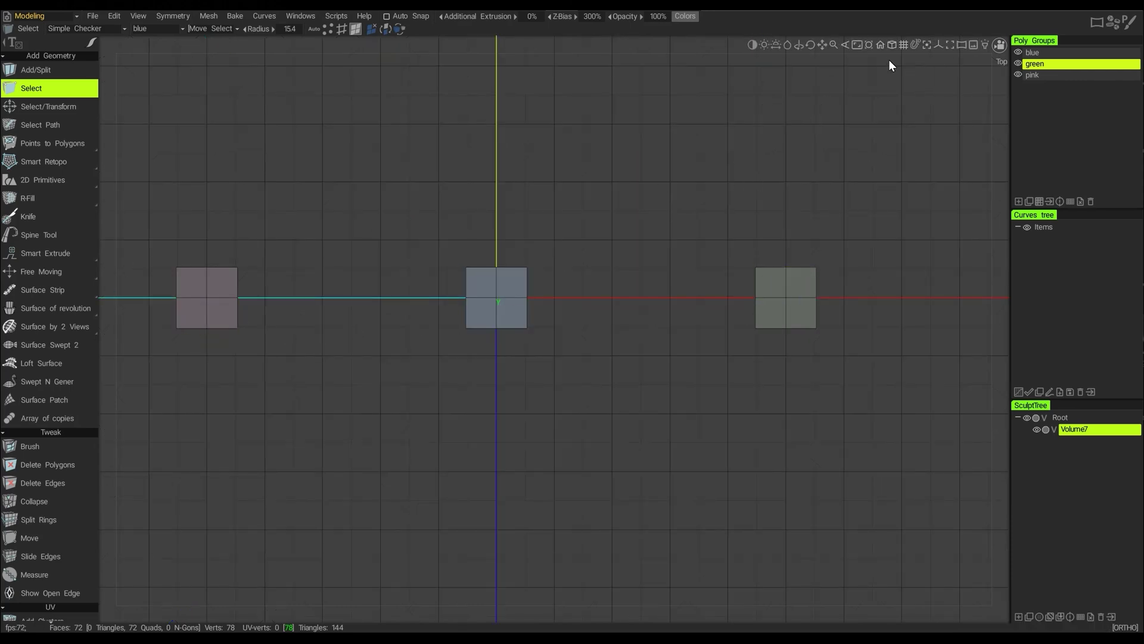
left_click(891, 48)
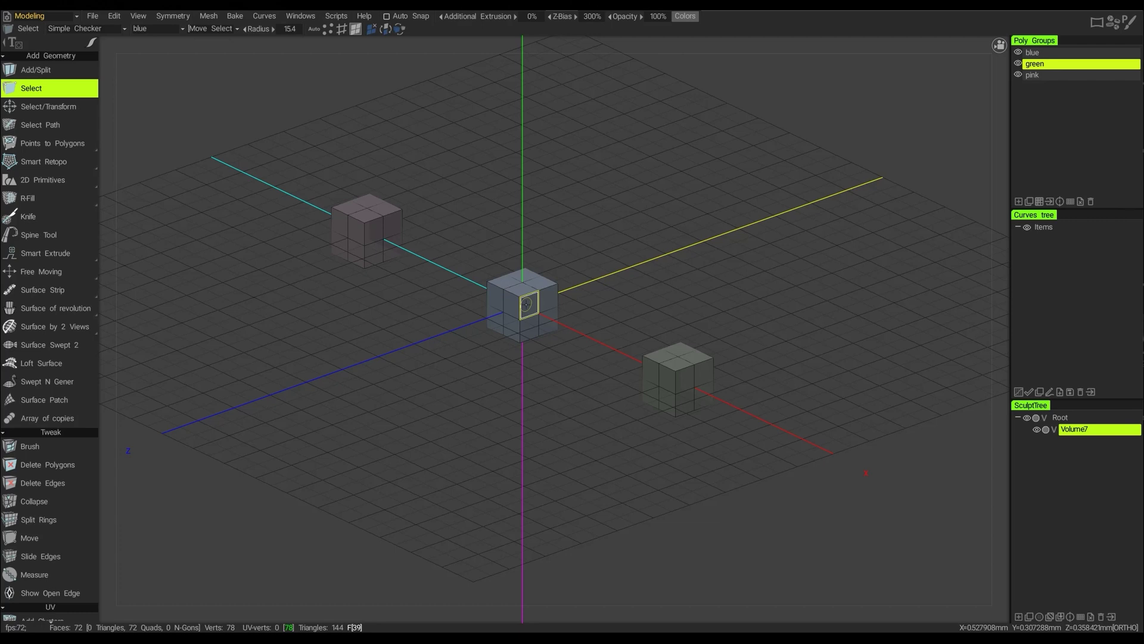
mouse_move(778, 72)
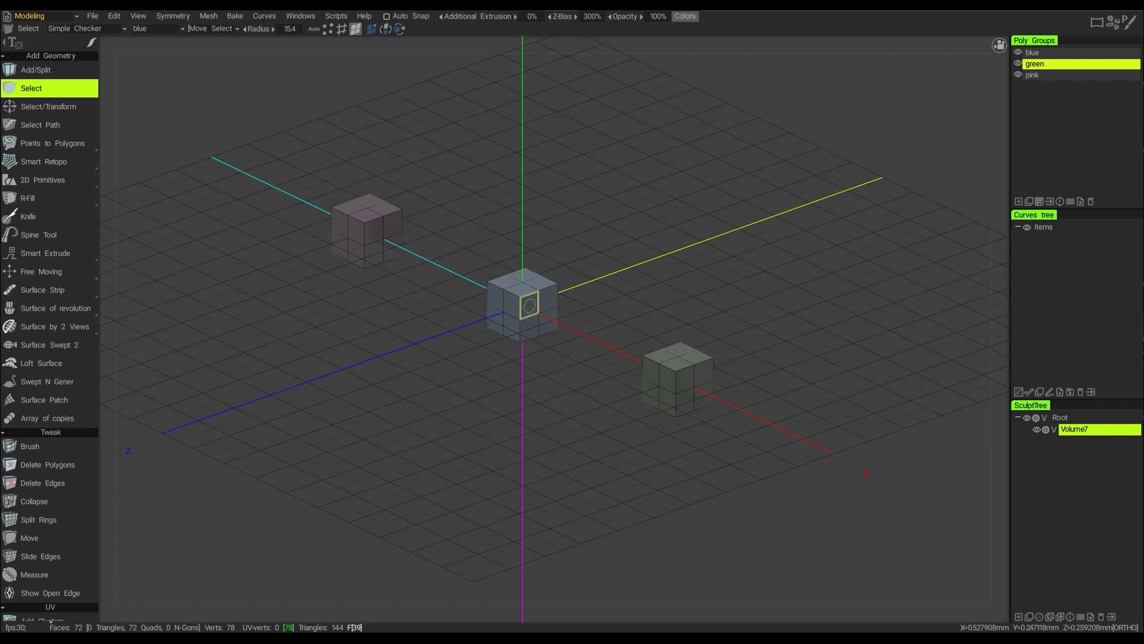
key("alt")
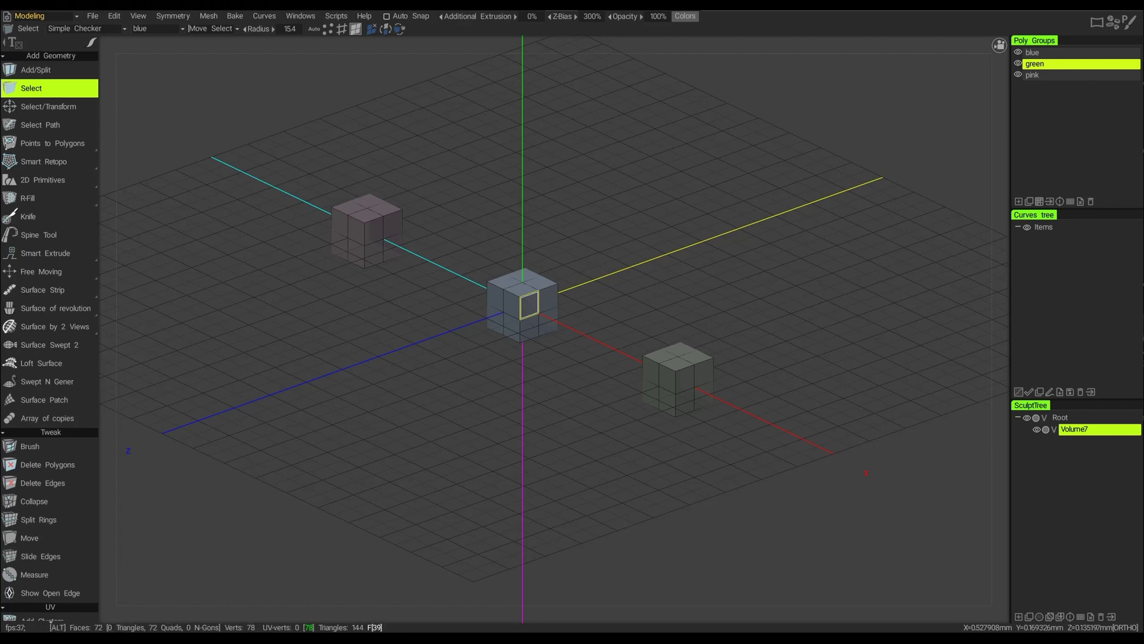
scroll(528, 305, "up", 5, "alt")
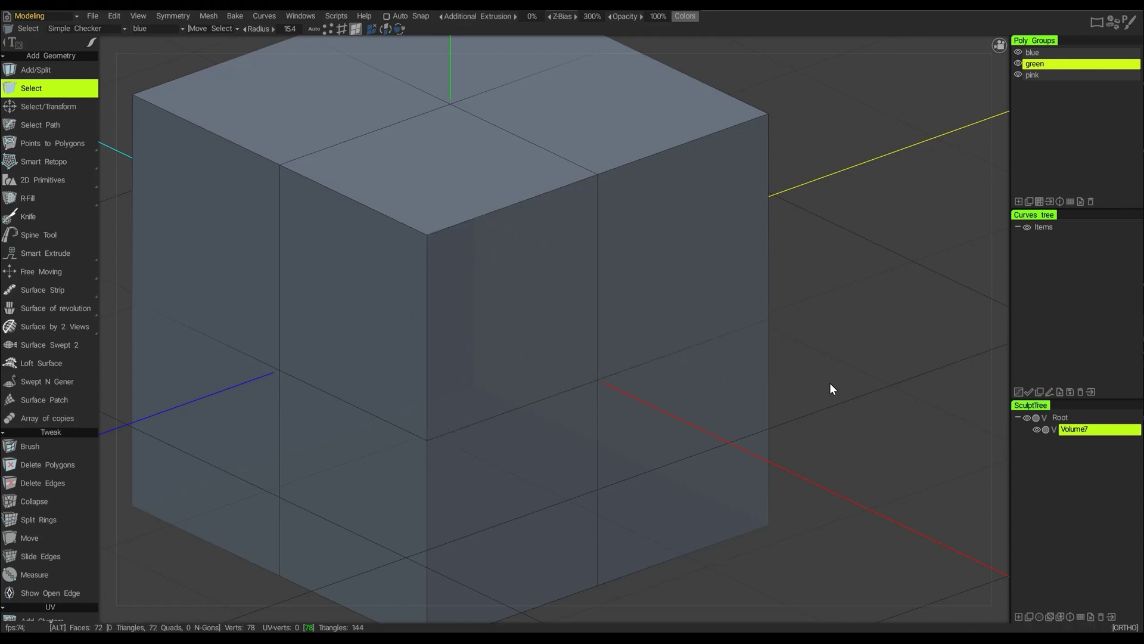
right_click_drag(856, 446, 586, 257, "alt")
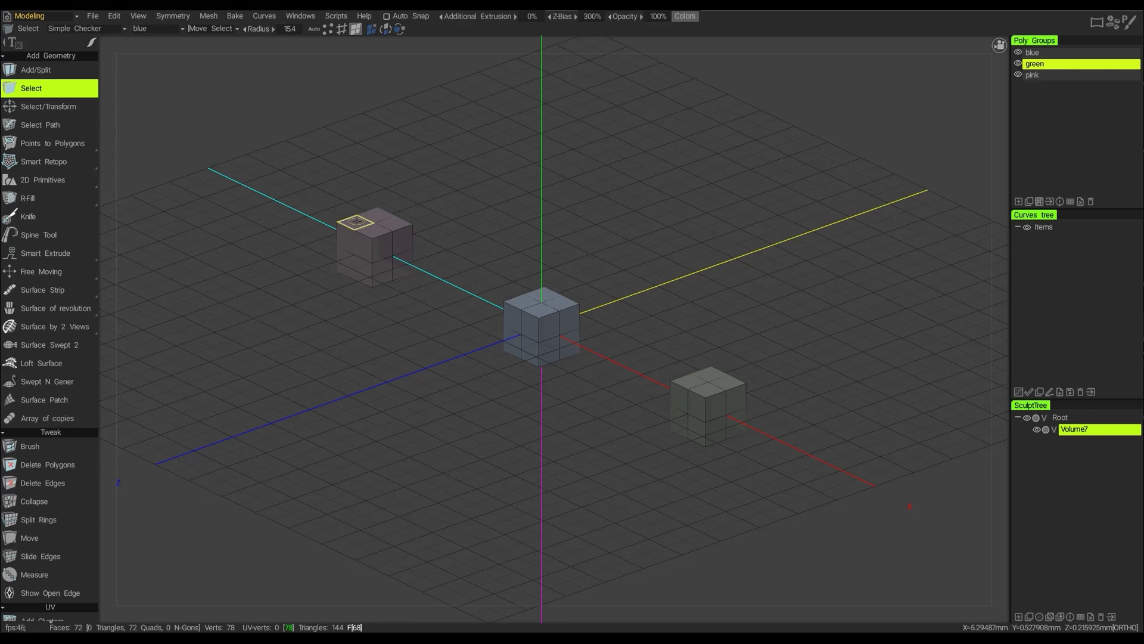
key("alt")
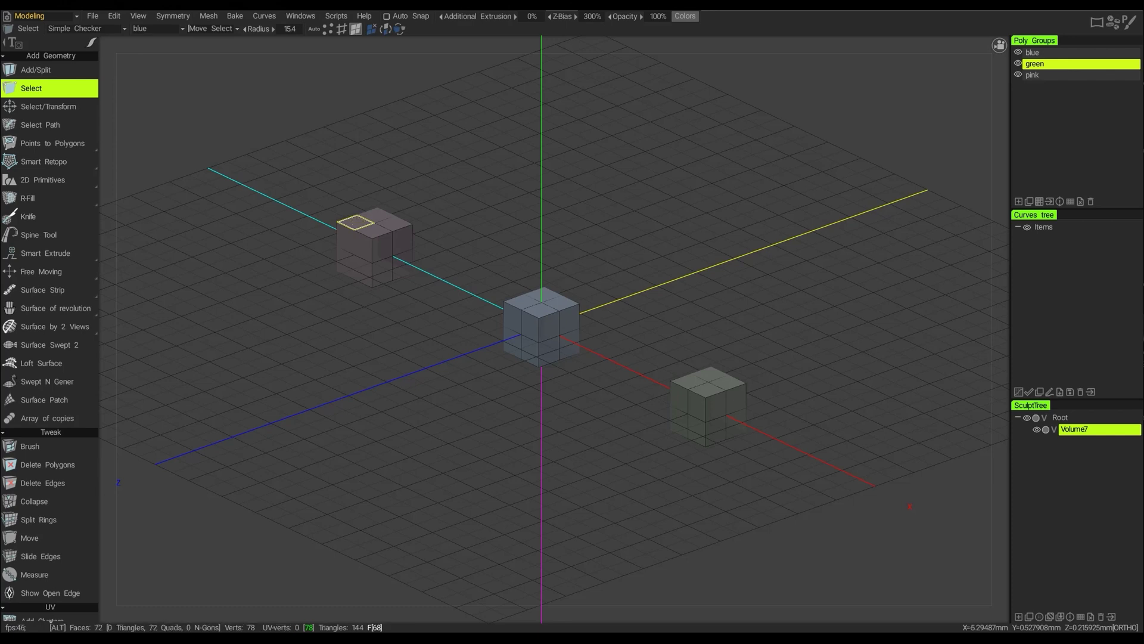
scroll(355, 223, "up", 5, "alt")
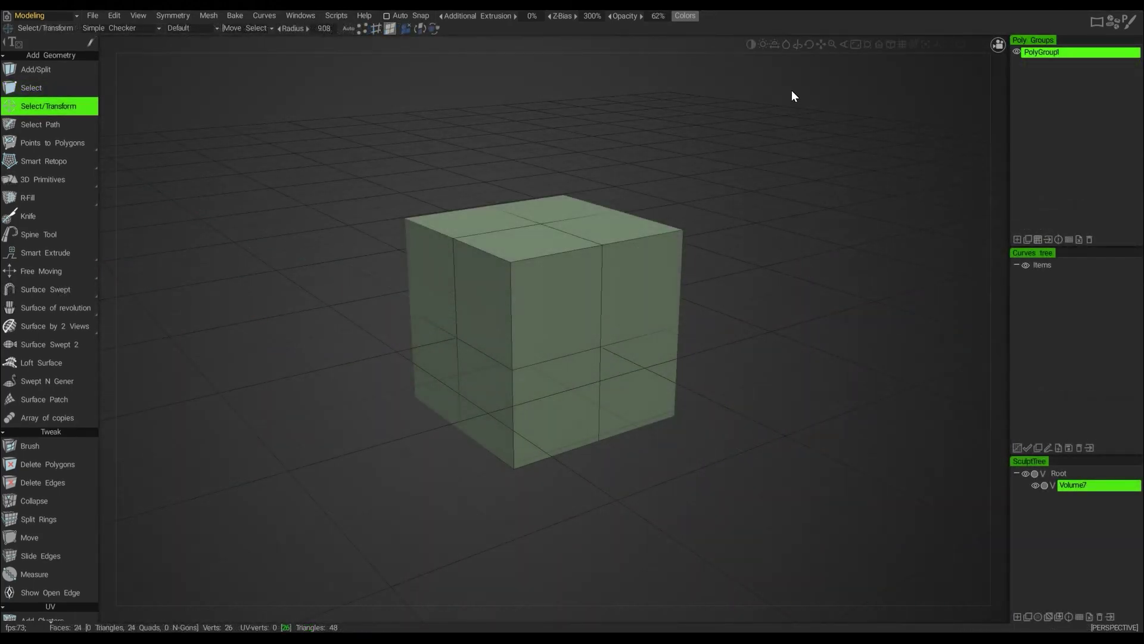
Vary the camera's field of view, reset it to the default, and orbit around the single green cube
mouse_move(792, 52)
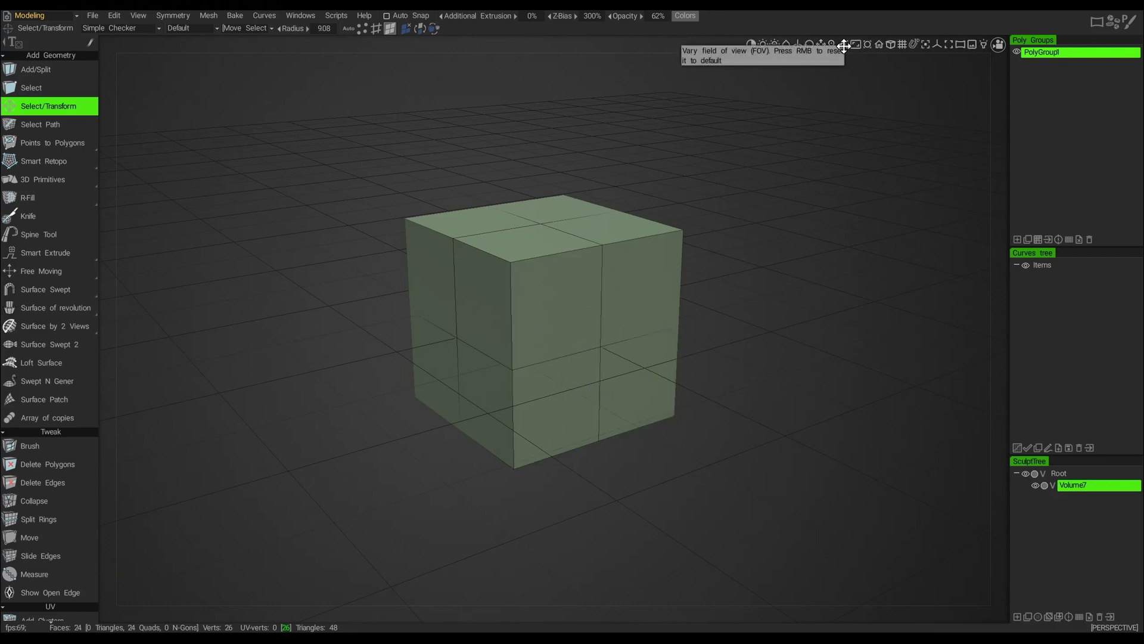
left_click_drag(844, 46, 843, 46)
right_click(844, 46)
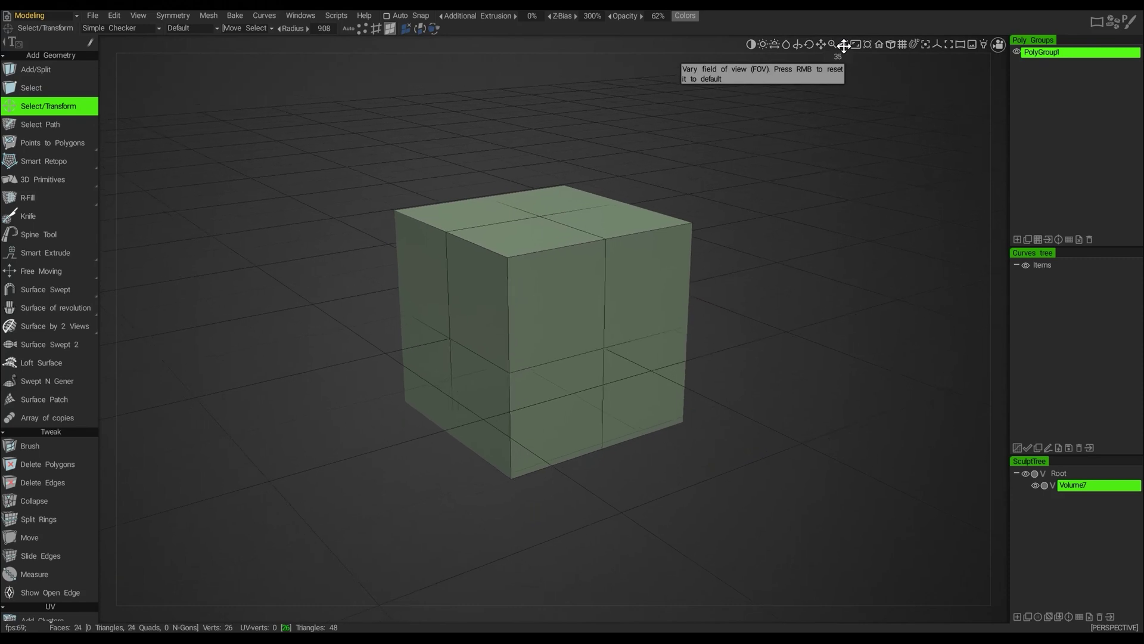
left_click_drag(728, 306, 766, 304, "alt")
mouse_move(828, 52)
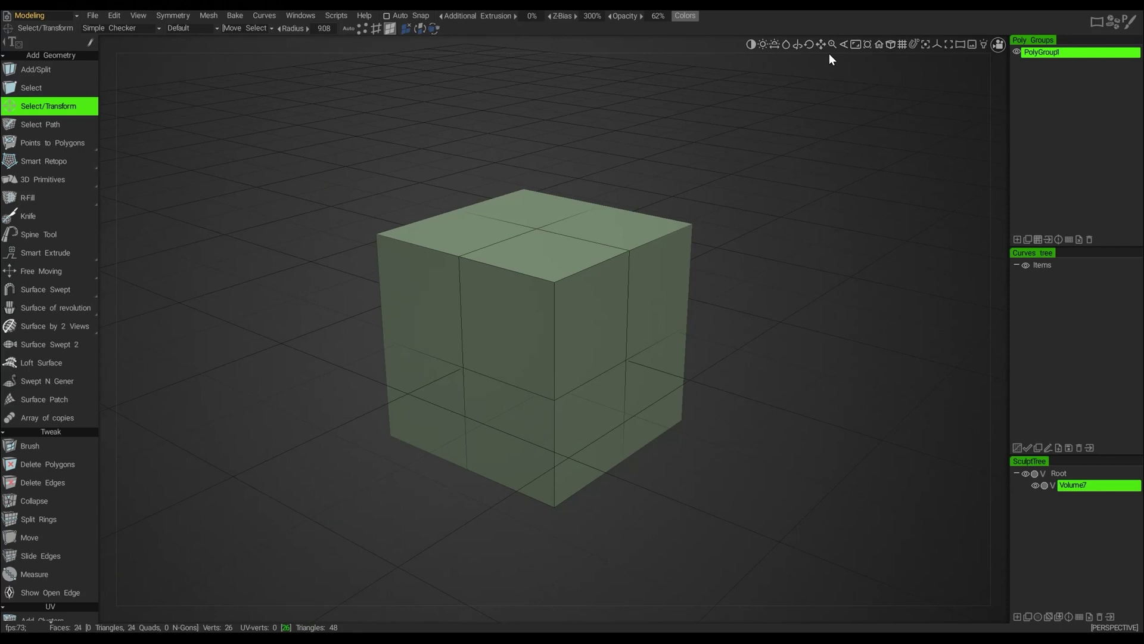
Narrow the camera's field of view to reduce perspective distortion, and orbit around the cube
left_click_drag(834, 44, 815, 45)
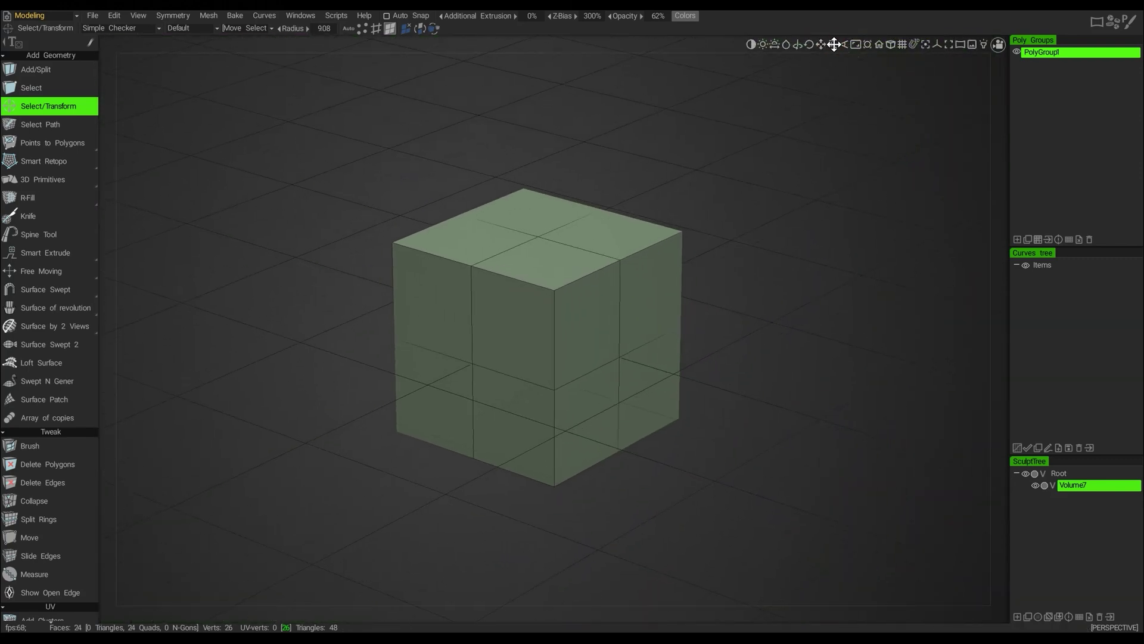
left_click_drag(821, 239, 763, 276, "alt")
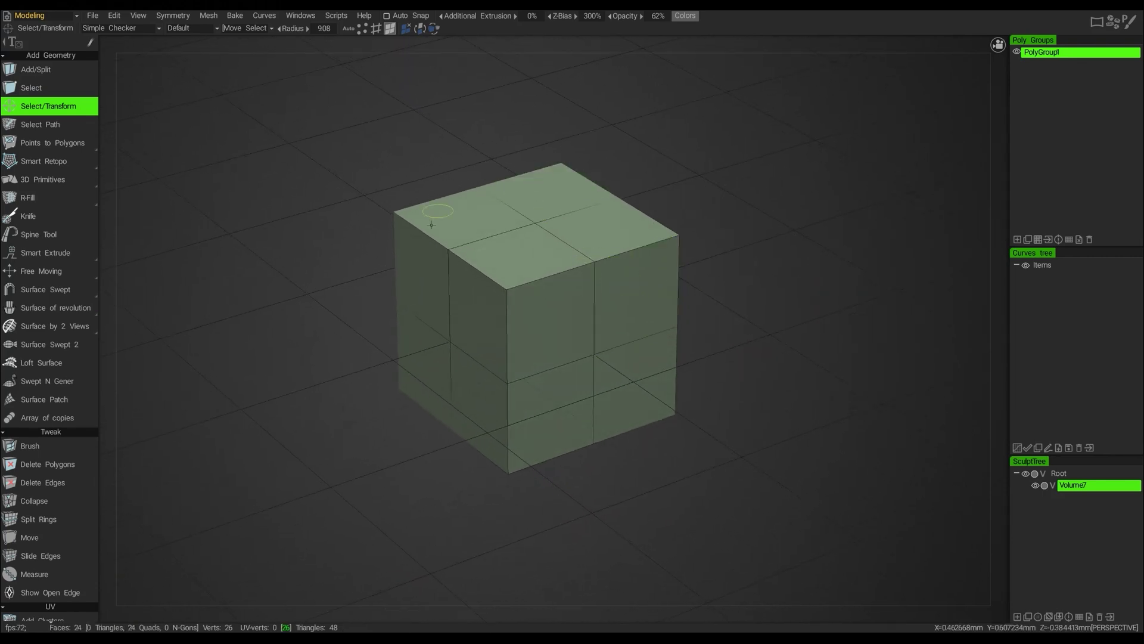
left_click_drag(784, 378, 821, 361, "alt")
mouse_move(868, 42)
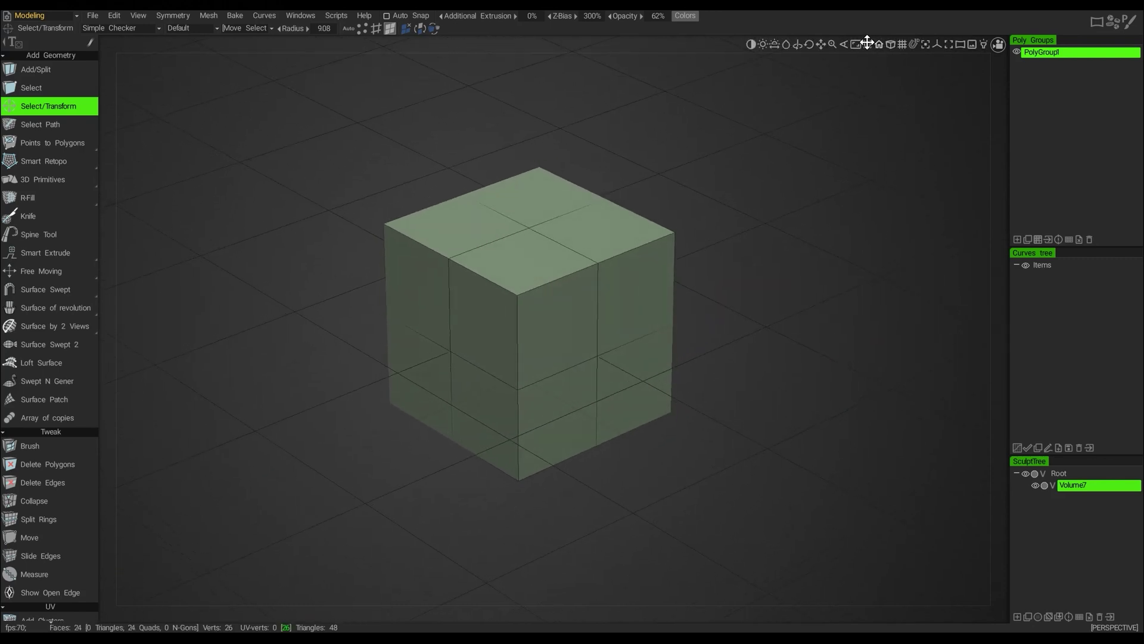
Widen the camera's field of view for stronger perspective, and zoom and orbit around the cube
left_click_drag(847, 45, 843, 45)
right_click_drag(636, 310, 695, 327, "alt")
left_click_drag(695, 327, 804, 339, "alt")
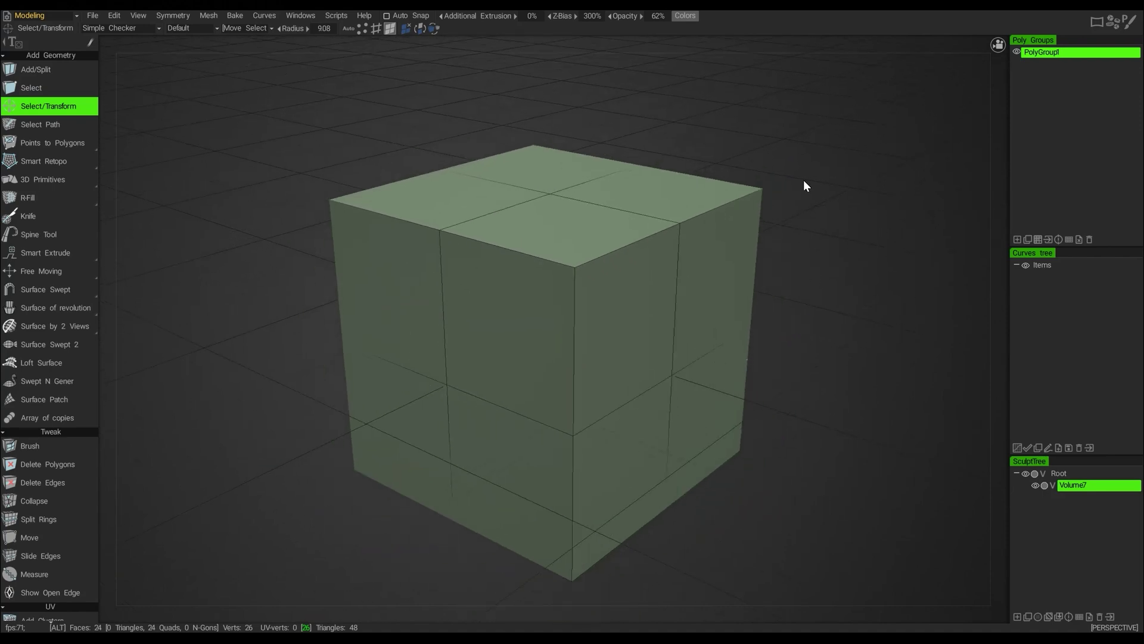
Toggle the cube's view repeatedly between perspective and orthographic projection, ending in perspective
mouse_move(863, 62)
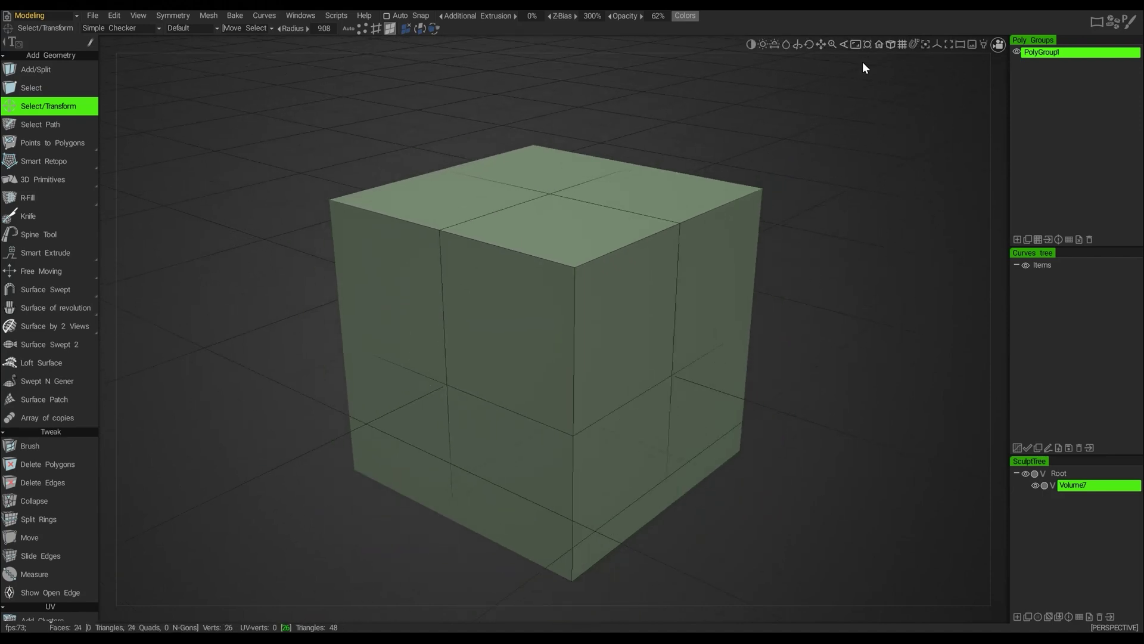
left_click(890, 45)
left_click(890, 45)
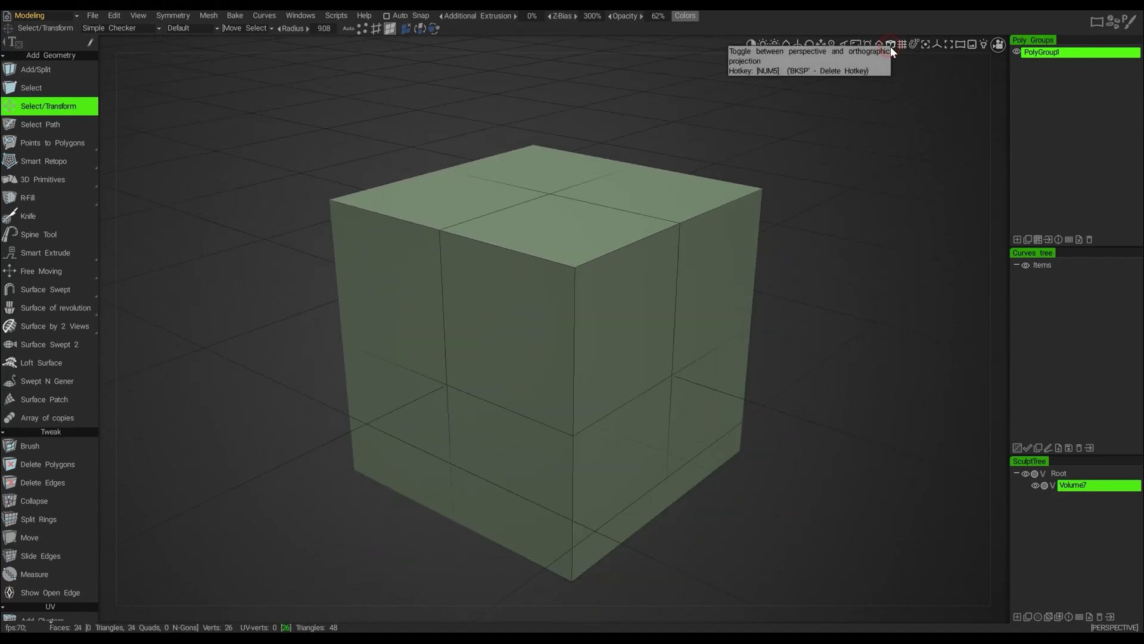
left_click(891, 46)
left_click(890, 46)
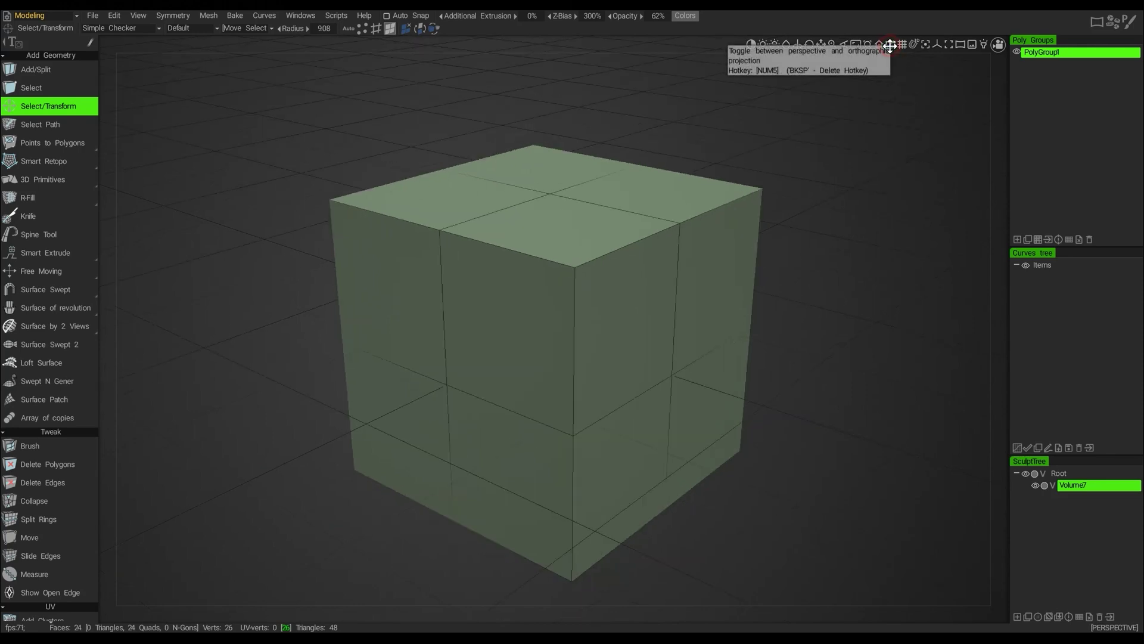